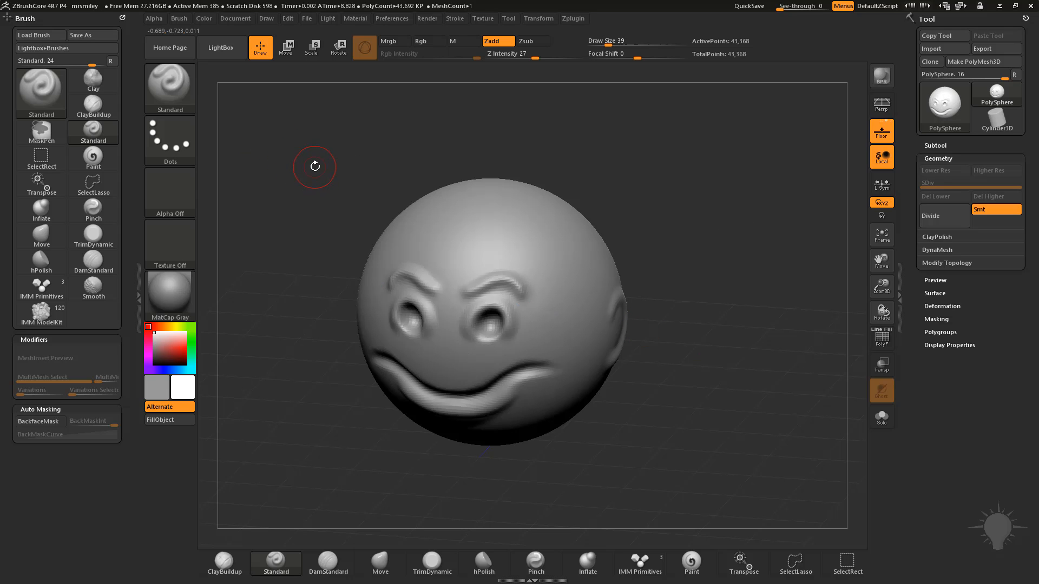
Select the Clay brush from the sculpting brush library.
{"action": "key", "text": "b"}
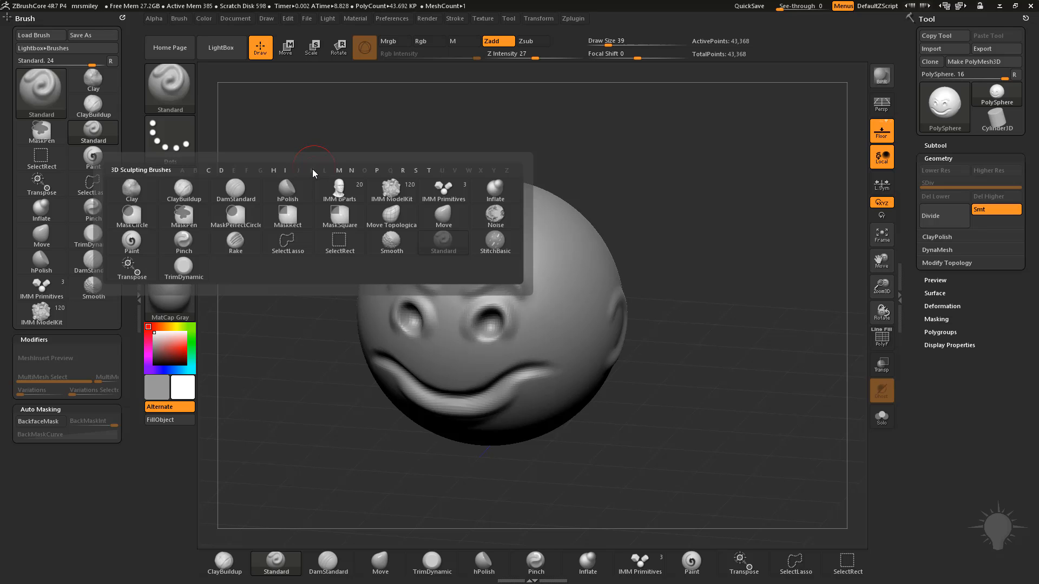
{"action": "left_click", "coordinate": [170, 81]}
{"action": "left_click", "coordinate": [47, 91]}
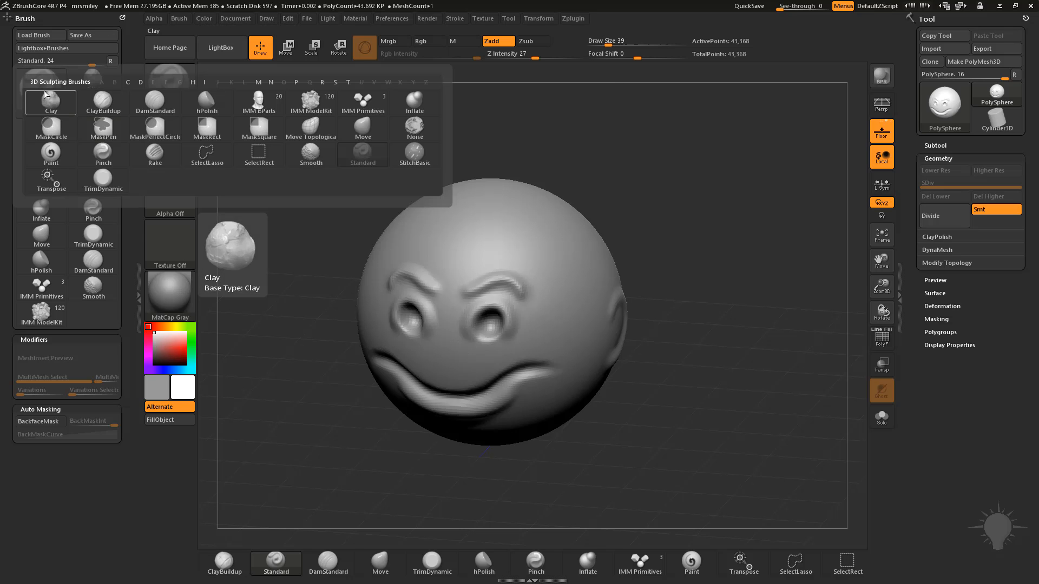
{"action": "left_click", "coordinate": [182, 96]}
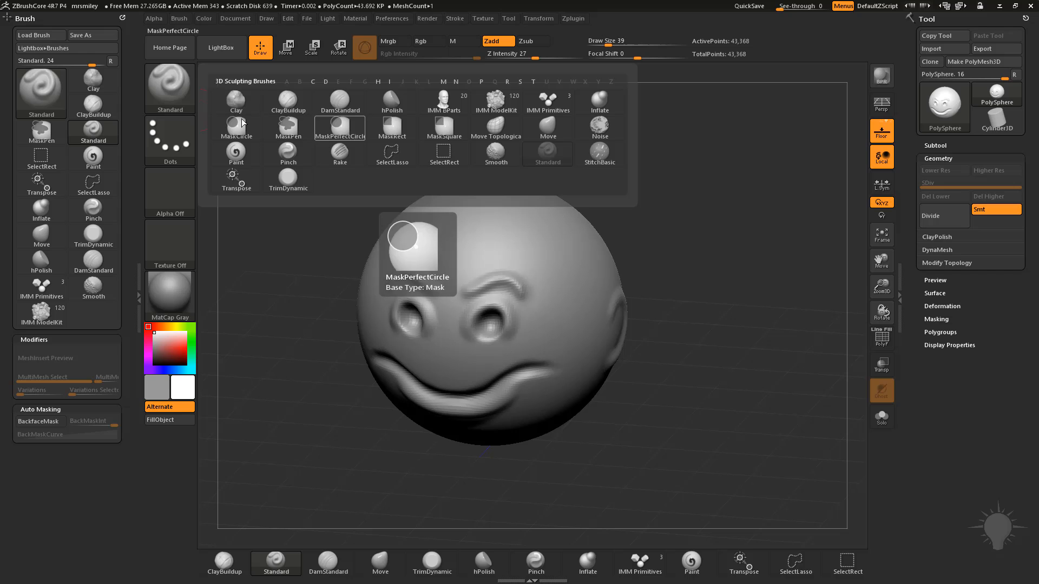
{"action": "left_click", "coordinate": [236, 101]}
Hide the floor grid and sculpt several wavy Clay strokes across the top and upper side of the head.
{"action": "mouse_move", "coordinate": [664, 201]}
{"action": "left_mouse_down"}
{"action": "mouse_move", "coordinate": [695, 178]}
{"action": "mouse_move", "coordinate": [684, 197]}
{"action": "mouse_move", "coordinate": [562, 253]}
{"action": "left_mouse_up"}
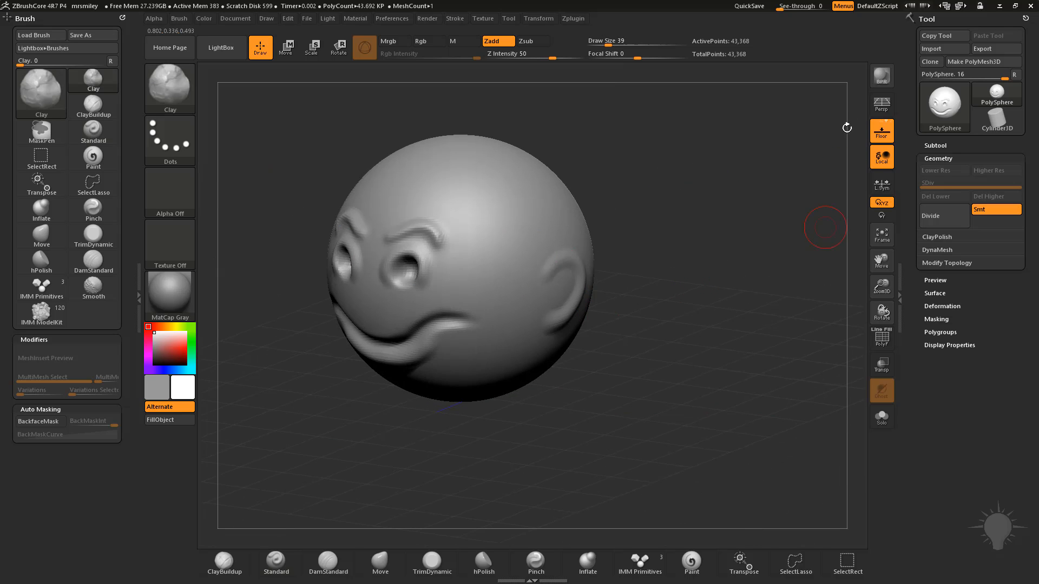
{"action": "left_click", "coordinate": [878, 142]}
{"action": "left_click_drag", "start_coordinate": [700, 314], "coordinate": [564, 254]}
{"action": "left_click_drag", "start_coordinate": [652, 197], "coordinate": [595, 259]}
{"action": "mouse_move", "coordinate": [420, 181]}
{"action": "left_mouse_down"}
{"action": "mouse_move", "coordinate": [456, 163]}
{"action": "mouse_move", "coordinate": [525, 222]}
{"action": "left_mouse_up"}
{"action": "mouse_move", "coordinate": [645, 242]}
{"action": "left_mouse_down"}
{"action": "mouse_move", "coordinate": [763, 194]}
{"action": "mouse_move", "coordinate": [724, 245]}
{"action": "mouse_move", "coordinate": [752, 271]}
{"action": "left_mouse_up"}
{"action": "left_click_drag", "start_coordinate": [480, 183], "coordinate": [548, 247]}
{"action": "left_click_drag", "start_coordinate": [649, 238], "coordinate": [723, 222]}
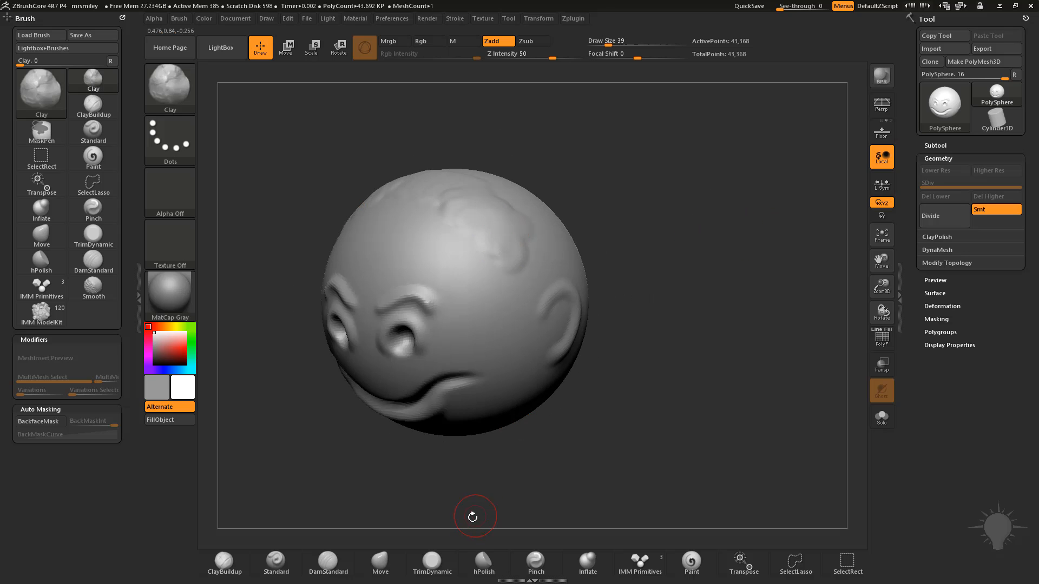
Switch to the Standard brush and return to the Clay brush, filtering the brush library by the letter C.
{"action": "left_click", "coordinate": [177, 87]}
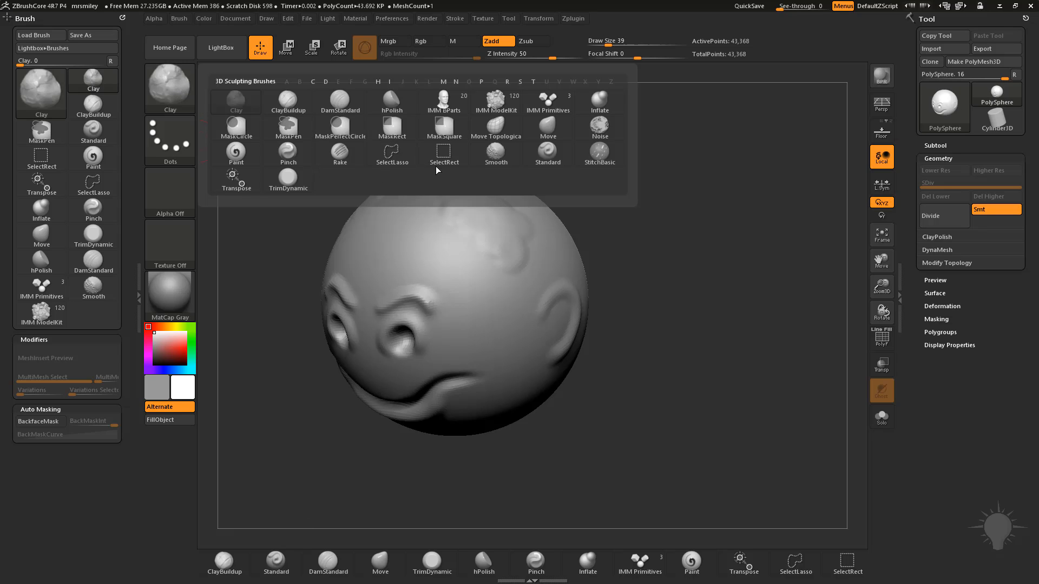
{"action": "left_click", "coordinate": [276, 563]}
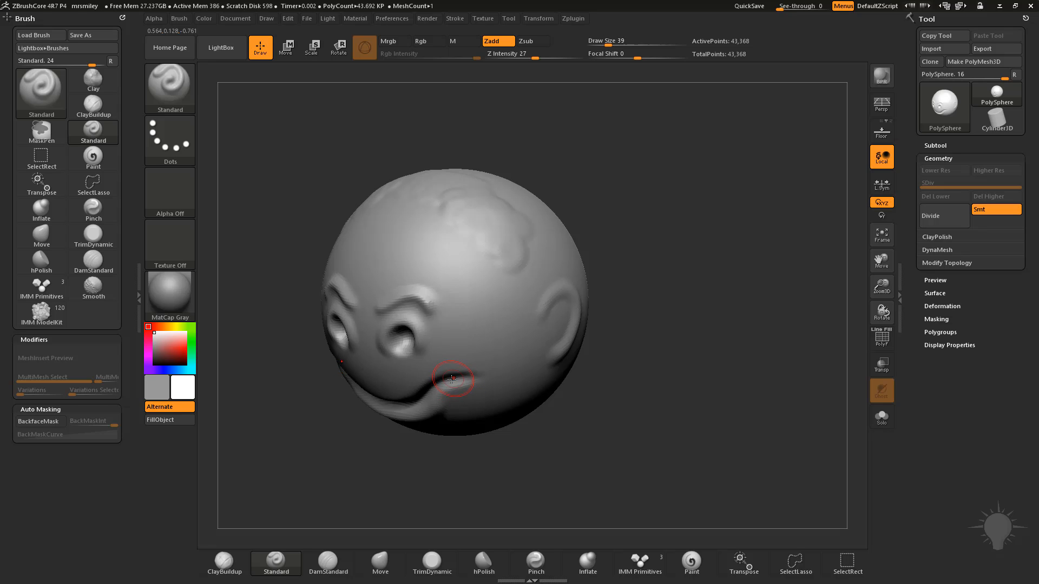
{"action": "key", "text": "b"}
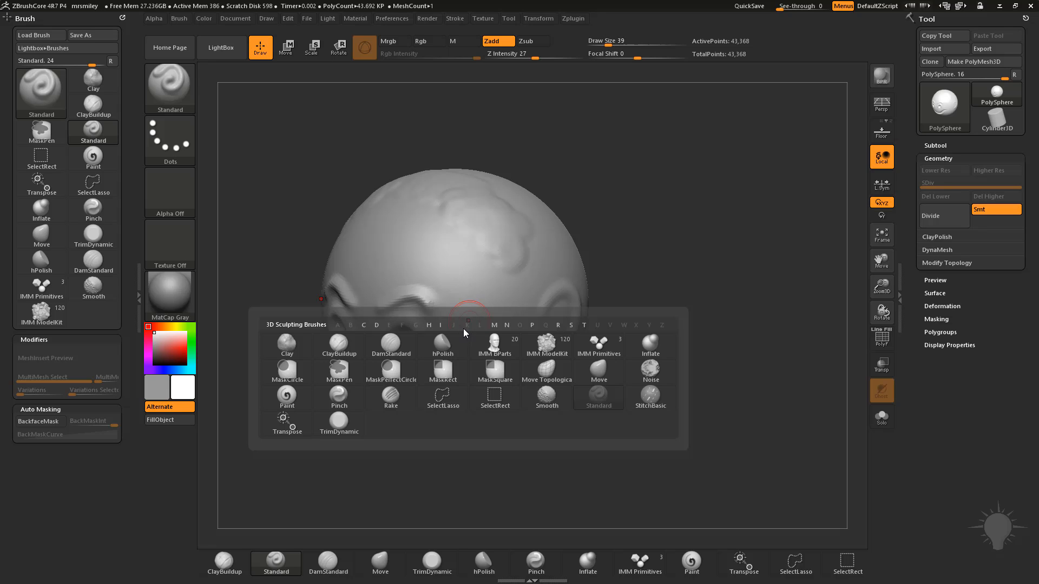
{"action": "key", "text": "c"}
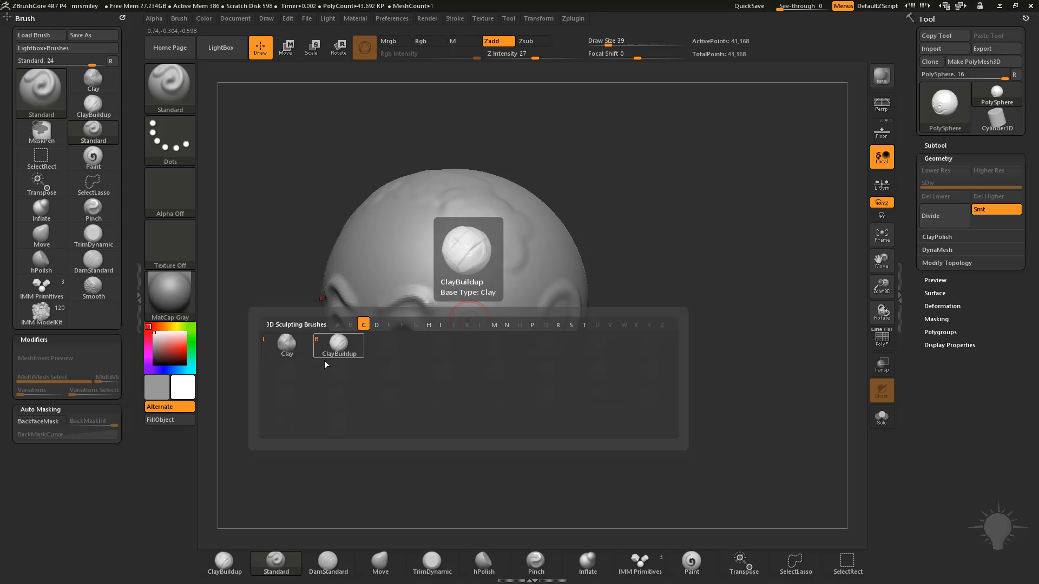
{"action": "left_click", "coordinate": [286, 345]}
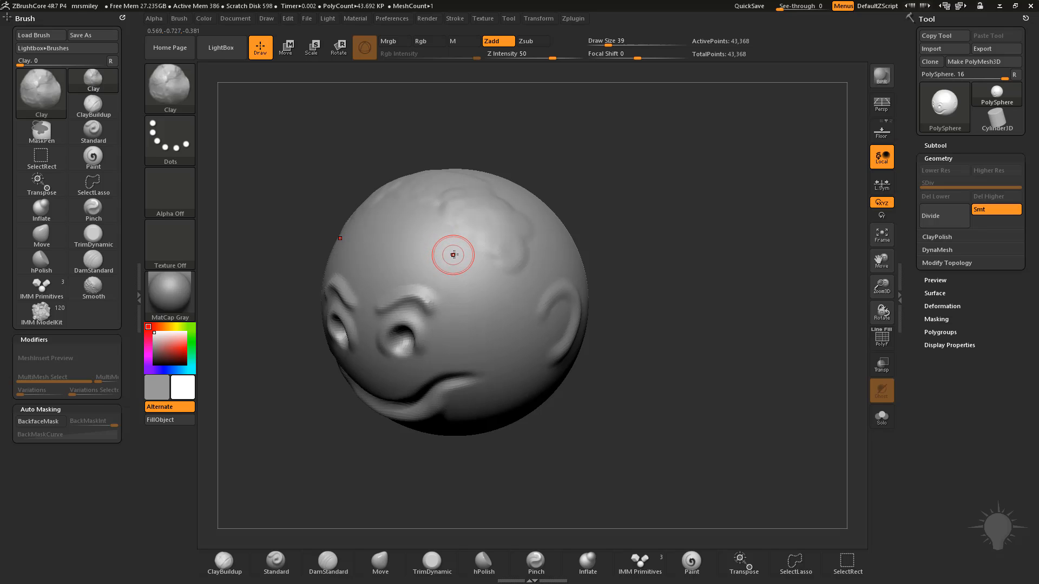
{"action": "key", "text": "b"}
{"action": "key", "text": "c"}
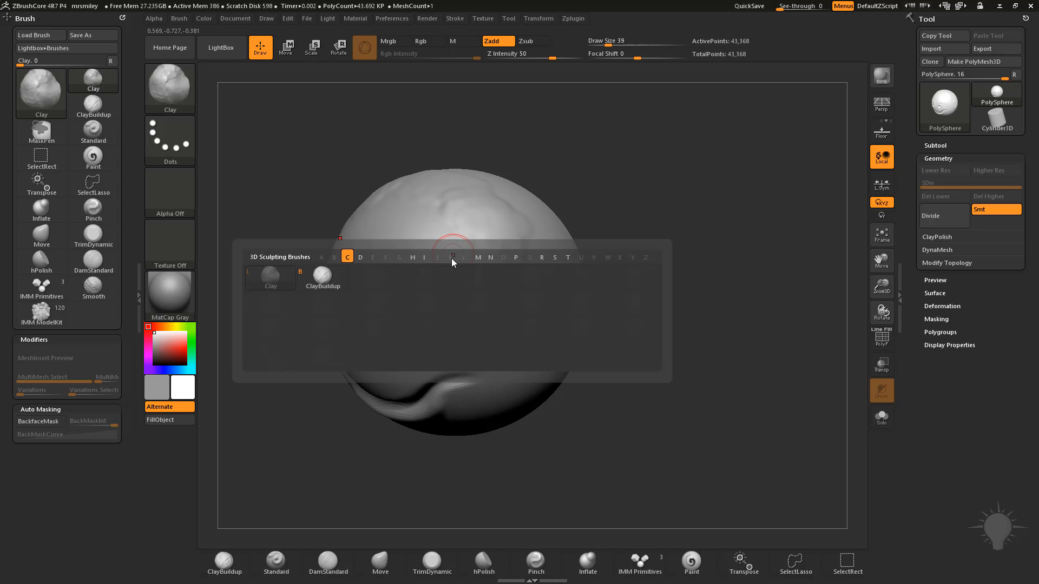
{"action": "key", "text": "l"}
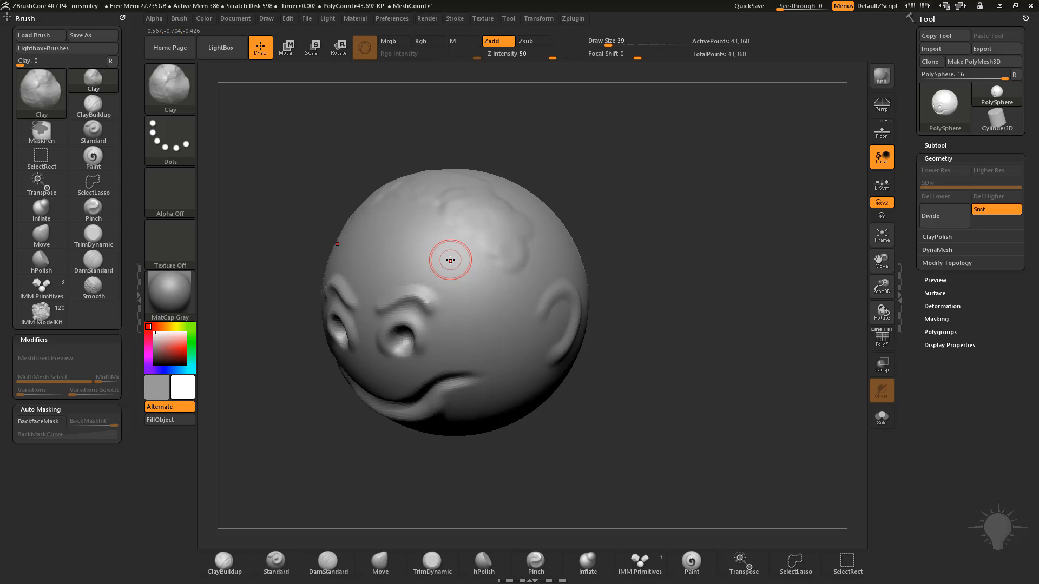
Select the ClayBuildup brush and lay a raised stroke on the upper side of the head.
{"action": "key", "text": "b"}
{"action": "key", "text": "c"}
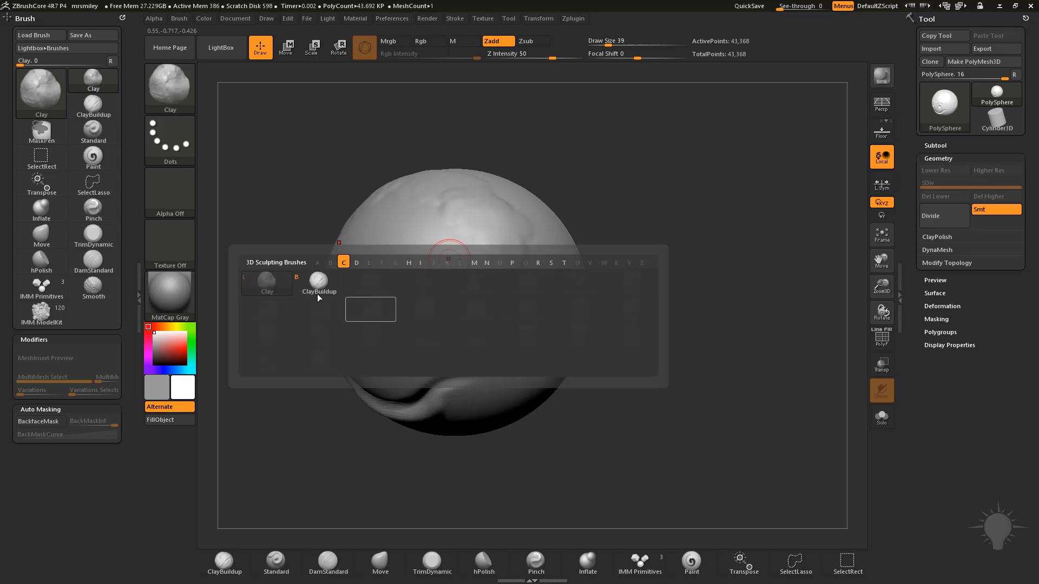
{"action": "key", "text": "b"}
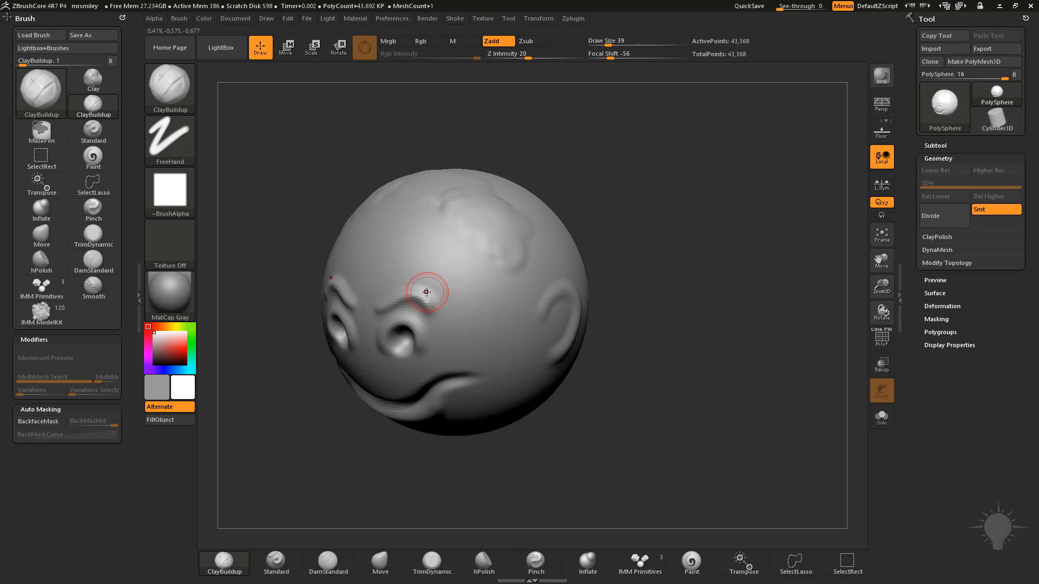
{"action": "left_click_drag", "start_coordinate": [433, 198], "coordinate": [501, 219]}
Build up a hair patch above the ear with the Clay brush at draw size 56, and reduce the draw size to 16.
{"action": "key", "text": "b"}
{"action": "key", "text": "c"}
{"action": "key", "text": "l"}
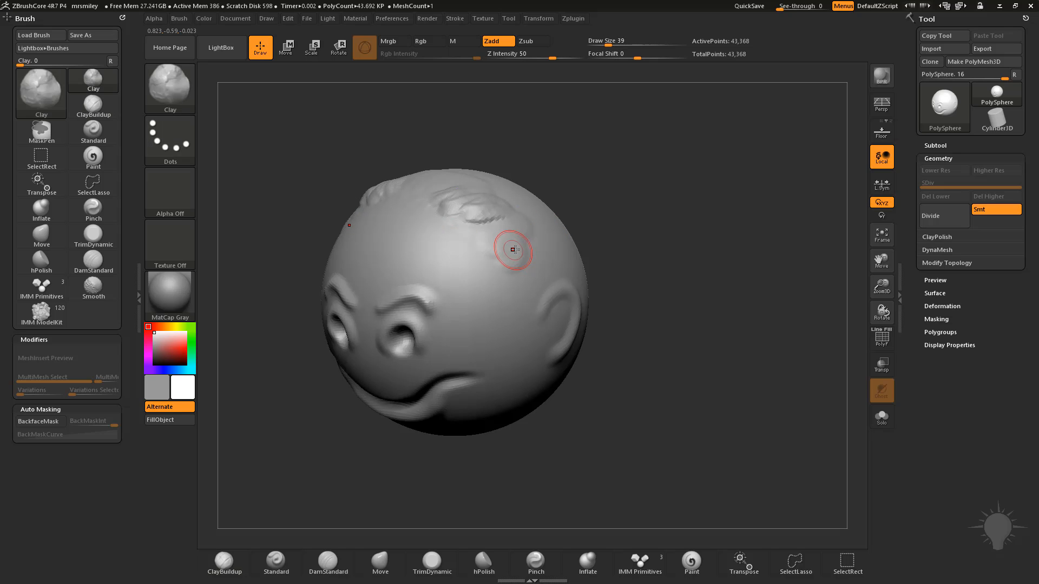
{"action": "key", "text": "s"}
{"action": "mouse_move", "coordinate": [428, 211]}
{"action": "left_mouse_down"}
{"action": "mouse_move", "coordinate": [435, 196]}
{"action": "mouse_move", "coordinate": [475, 204]}
{"action": "mouse_move", "coordinate": [456, 210]}
{"action": "left_mouse_up"}
{"action": "left_click_drag", "start_coordinate": [654, 235], "coordinate": [490, 238]}
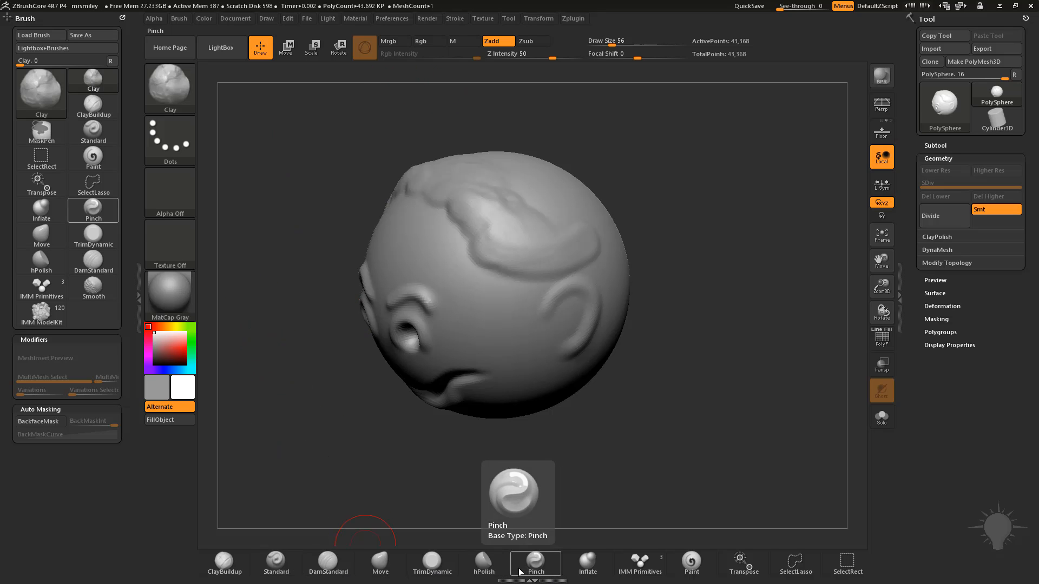
{"action": "key", "text": "s"}
{"action": "mouse_move", "coordinate": [307, 317]}
{"action": "left_mouse_down"}
{"action": "mouse_move", "coordinate": [295, 318]}
{"action": "mouse_move", "coordinate": [320, 338]}
{"action": "left_mouse_up"}
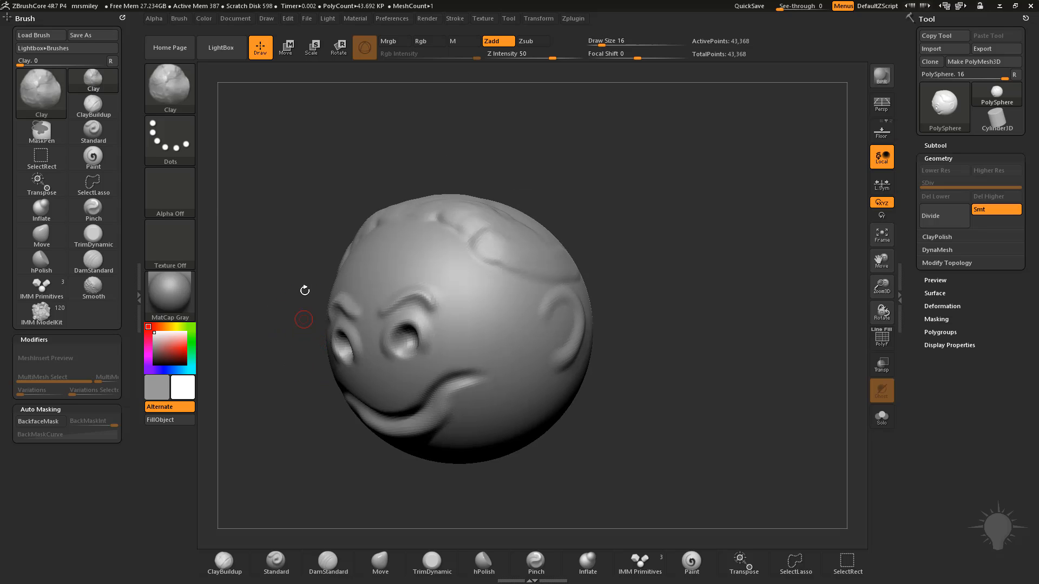
{"action": "left_click", "coordinate": [178, 83]}
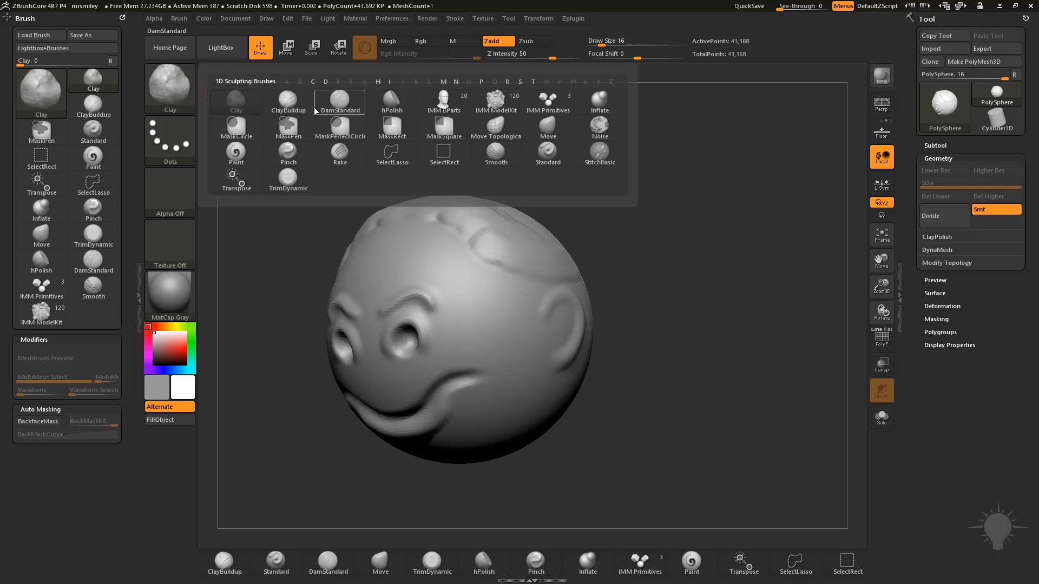
{"action": "left_click", "coordinate": [548, 157], "text": "ctrl+alt"}
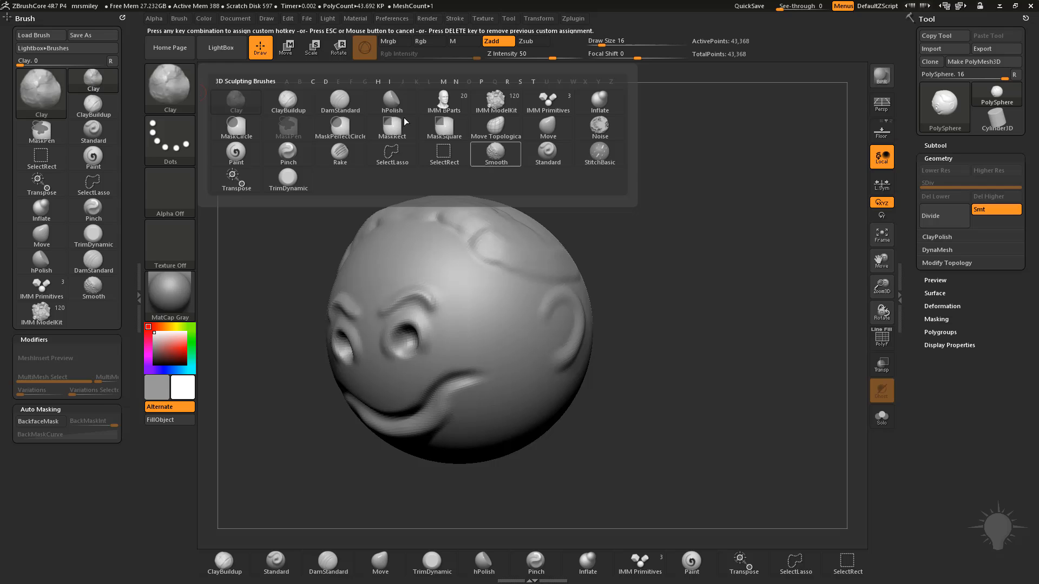
{"action": "key", "text": "Escape"}
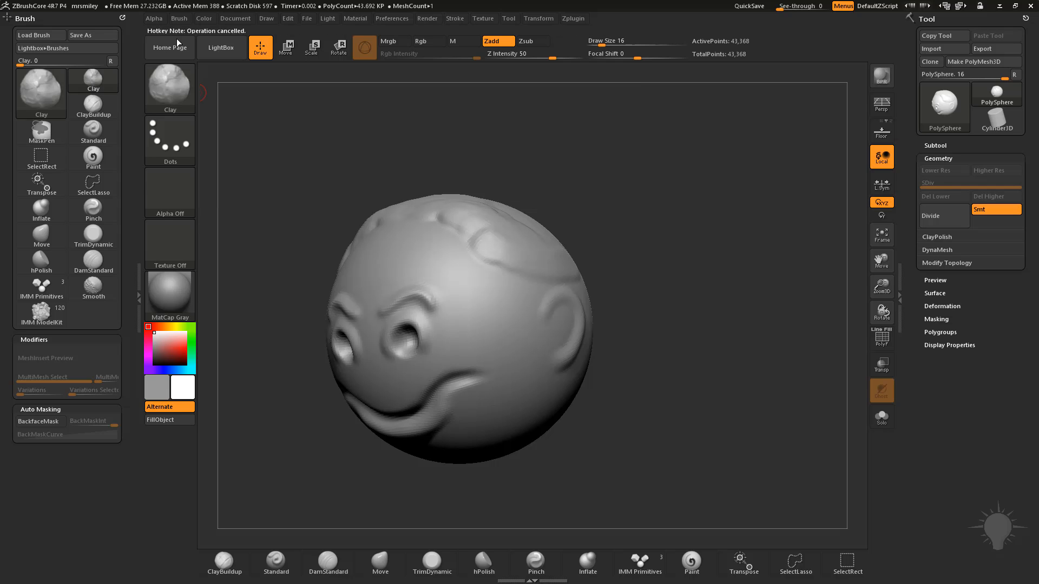
Assign the custom hotkeys Alt+S to the Standard brush and Alt+C to the Clay brush.
{"action": "left_click", "coordinate": [169, 85]}
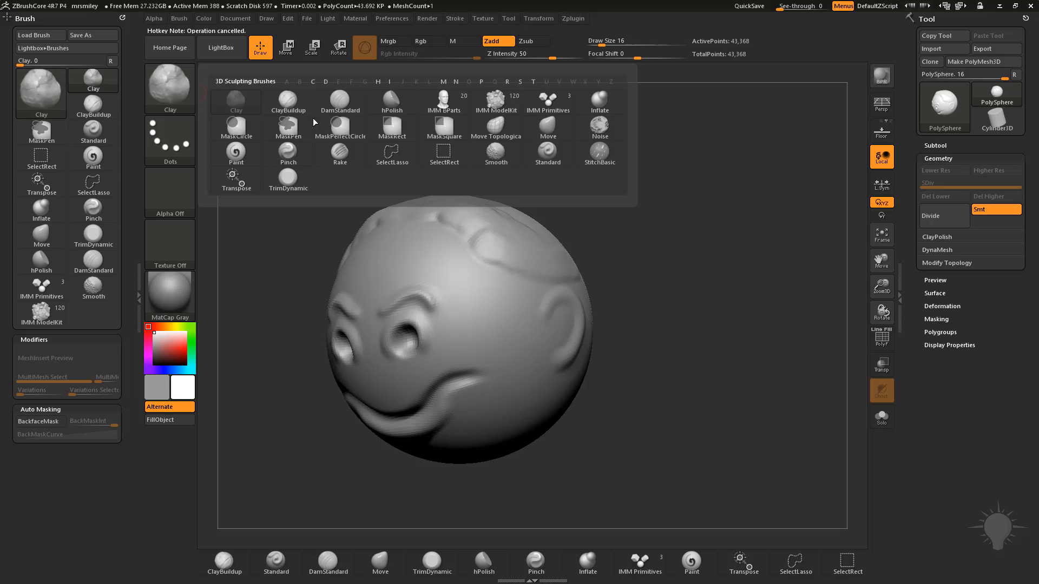
{"action": "left_click", "coordinate": [548, 153], "text": "ctrl+alt"}
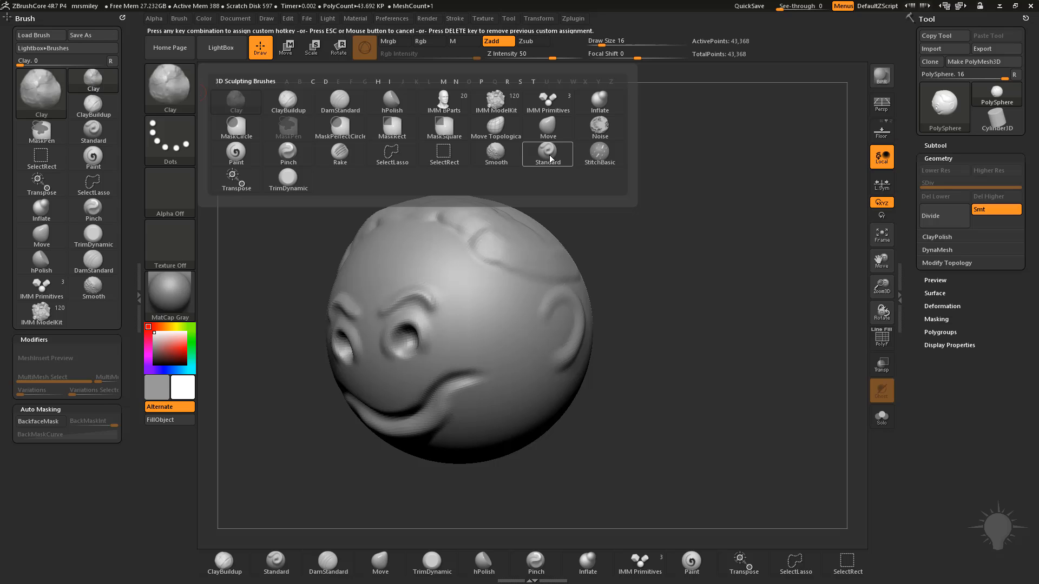
{"action": "key", "text": "alt+s"}
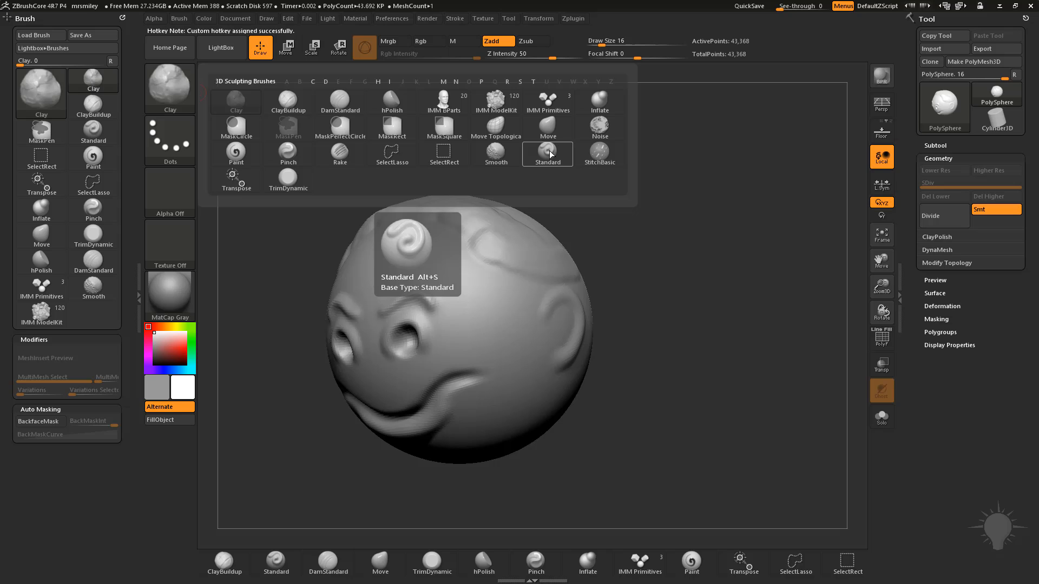
{"action": "left_click", "coordinate": [236, 104], "text": "ctrl+alt"}
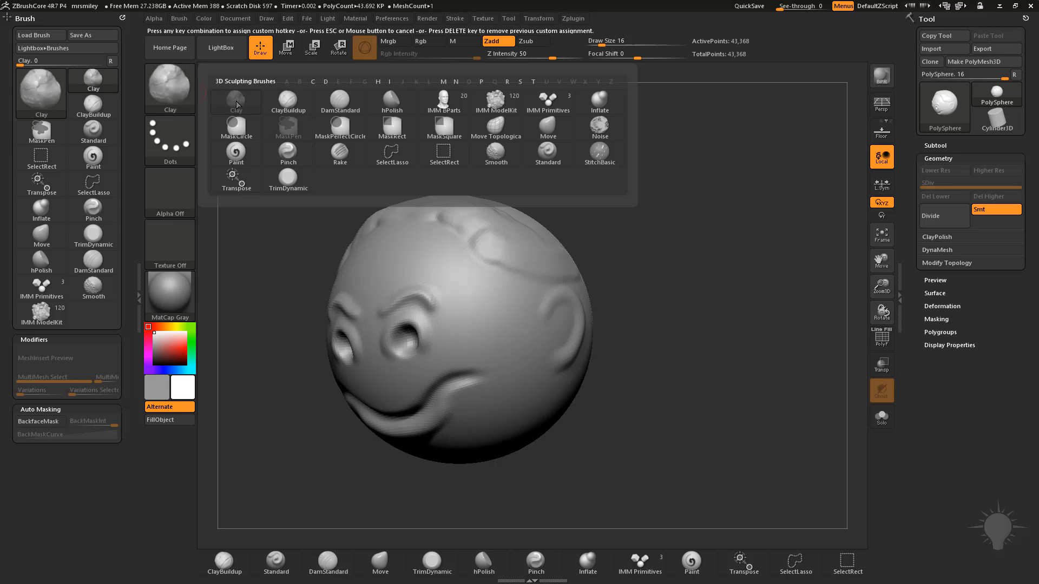
{"action": "key", "text": "alt+c"}
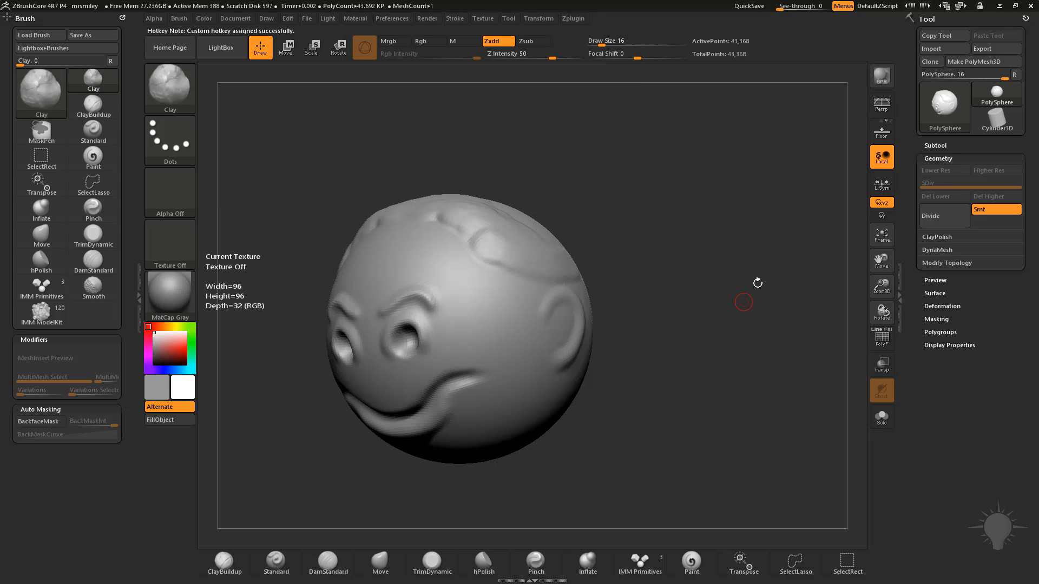
Try out quick brush switching by changing to the Standard brush and back to Clay.
{"action": "key", "text": "b"}
{"action": "key", "text": "s"}
{"action": "key", "text": "t"}
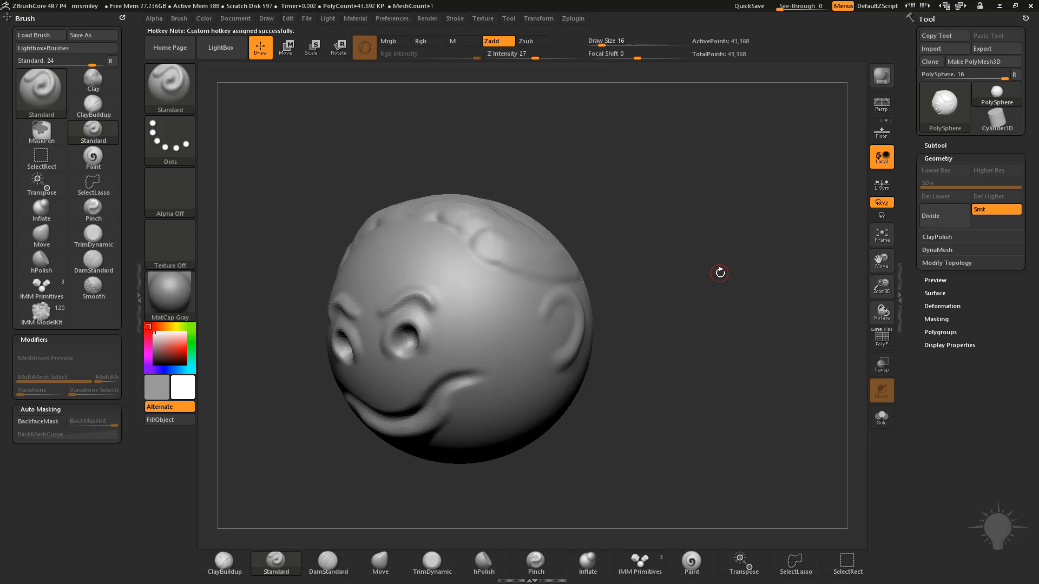
{"action": "key", "text": "alt+c"}
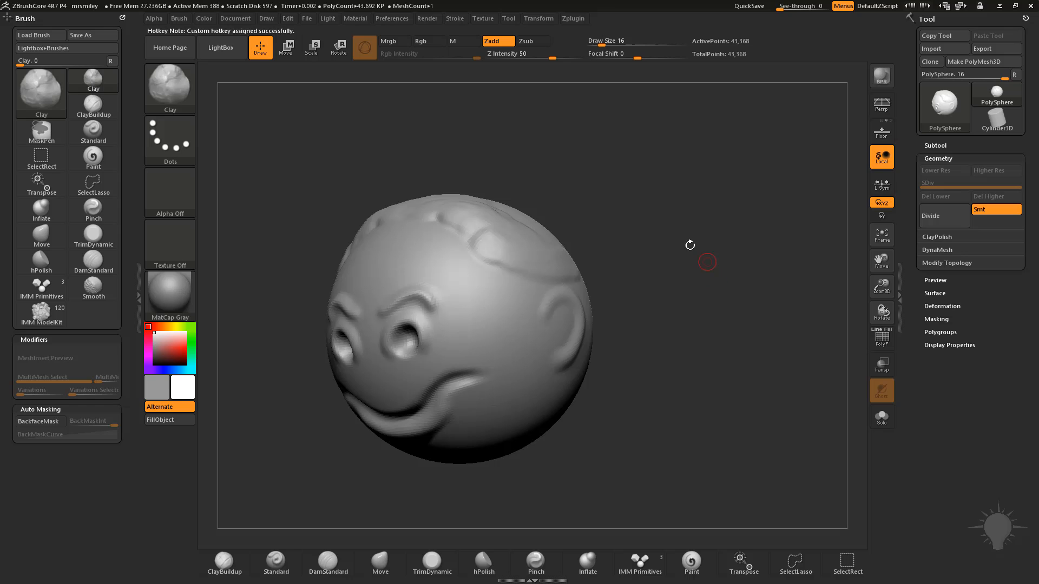
Switch to the Standard brush and set its draw size to 39 for work on the ear.
{"action": "mouse_move", "coordinate": [502, 160]}
{"action": "left_mouse_down"}
{"action": "mouse_move", "coordinate": [628, 176]}
{"action": "mouse_move", "coordinate": [640, 223]}
{"action": "mouse_move", "coordinate": [680, 192]}
{"action": "mouse_move", "coordinate": [666, 165]}
{"action": "mouse_move", "coordinate": [644, 200]}
{"action": "mouse_move", "coordinate": [707, 250]}
{"action": "left_mouse_up"}
{"action": "key", "text": "b"}
{"action": "key", "text": "s"}
{"action": "key", "text": "t"}
{"action": "key", "text": "s"}
{"action": "left_click", "coordinate": [508, 262]}
{"action": "left_click_drag", "start_coordinate": [479, 296], "coordinate": [530, 290]}
{"action": "key", "text": "bracketright"}
{"action": "key", "text": "bracketright"}
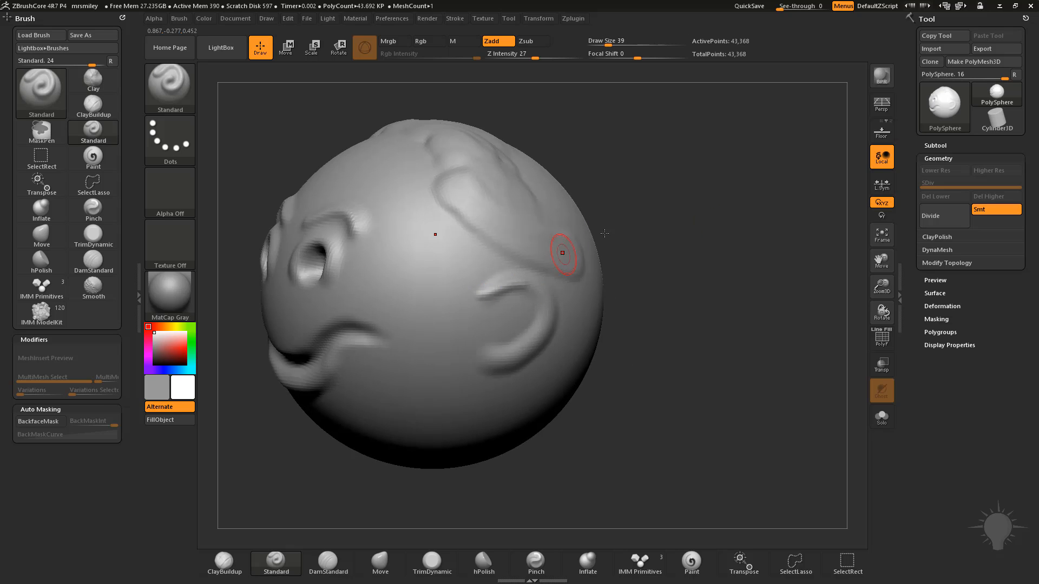
Thicken the ear's outer rim with the Standard brush at draw size 35, undoing the stray stroke.
{"action": "left_click_drag", "start_coordinate": [689, 262], "coordinate": [664, 242], "text": "alt"}
{"action": "key", "text": "s"}
{"action": "left_click", "coordinate": [489, 287]}
{"action": "mouse_move", "coordinate": [476, 297]}
{"action": "left_mouse_down"}
{"action": "mouse_move", "coordinate": [502, 286]}
{"action": "mouse_move", "coordinate": [532, 298]}
{"action": "left_mouse_up"}
{"action": "key", "text": "ctrl+z"}
{"action": "left_click_drag", "start_coordinate": [679, 190], "coordinate": [648, 198], "text": "alt"}
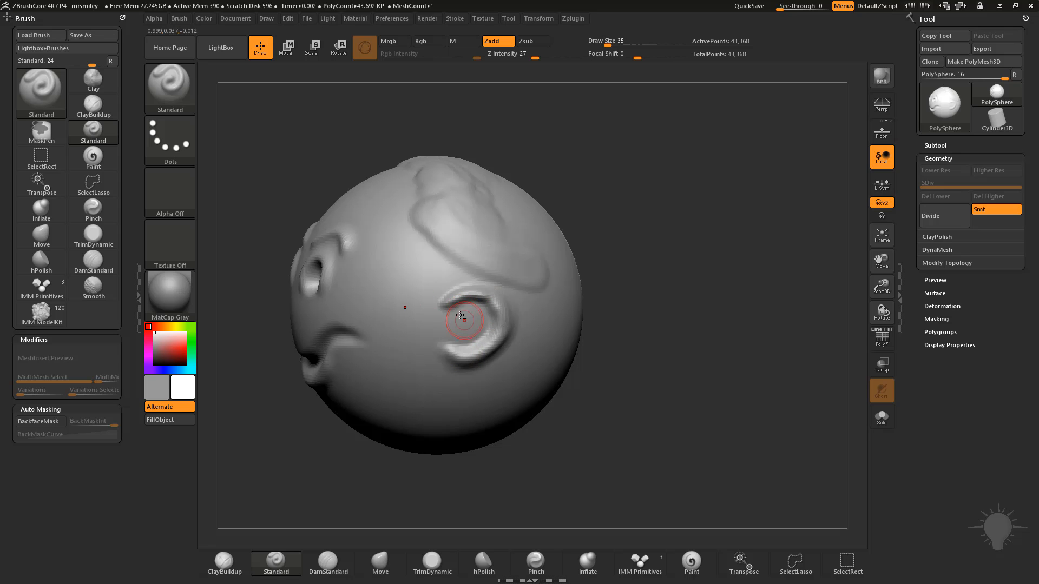
Undo the last ear stroke, then sculpt and smooth a raised inner fold inside the ear.
{"action": "left_click_drag", "start_coordinate": [629, 297], "coordinate": [643, 301]}
{"action": "key", "text": "ctrl+z"}
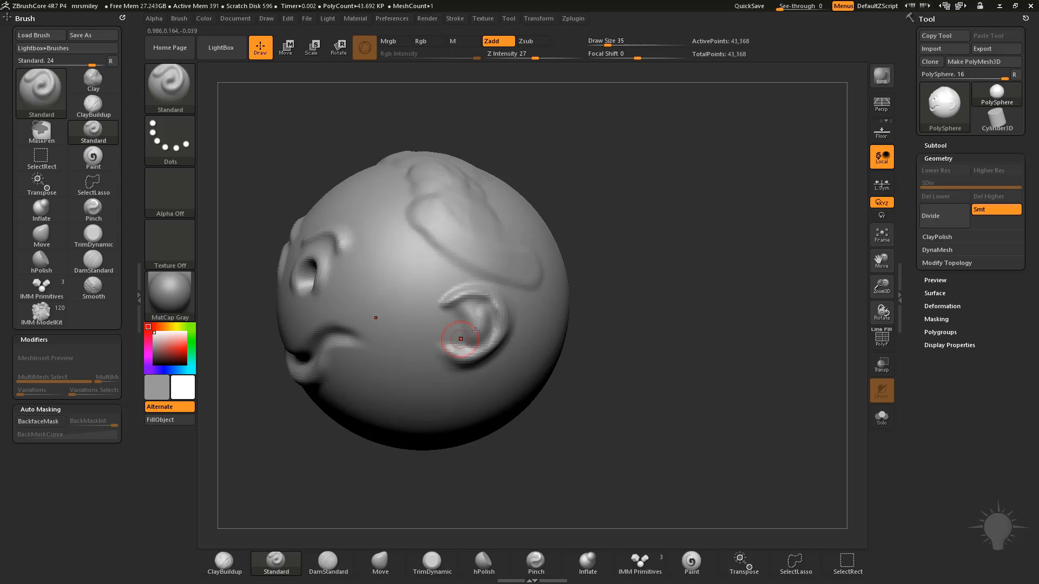
{"action": "mouse_move", "coordinate": [632, 277]}
{"action": "left_mouse_down"}
{"action": "mouse_move", "coordinate": [671, 274]}
{"action": "mouse_move", "coordinate": [449, 297]}
{"action": "left_mouse_up"}
{"action": "key", "text": "shift"}
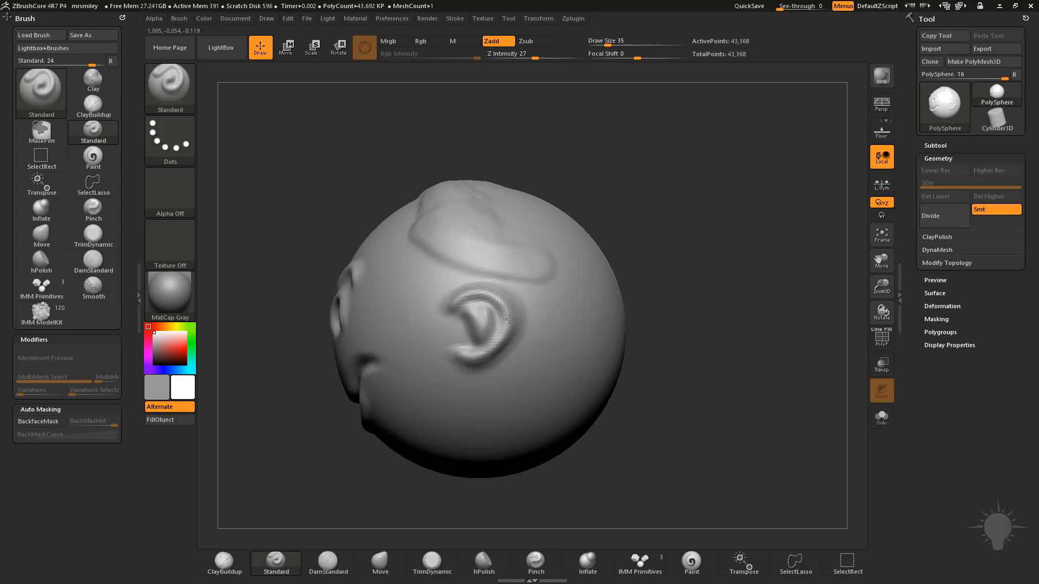
{"action": "left_click_drag", "start_coordinate": [694, 244], "coordinate": [702, 255]}
{"action": "key", "text": "shift"}
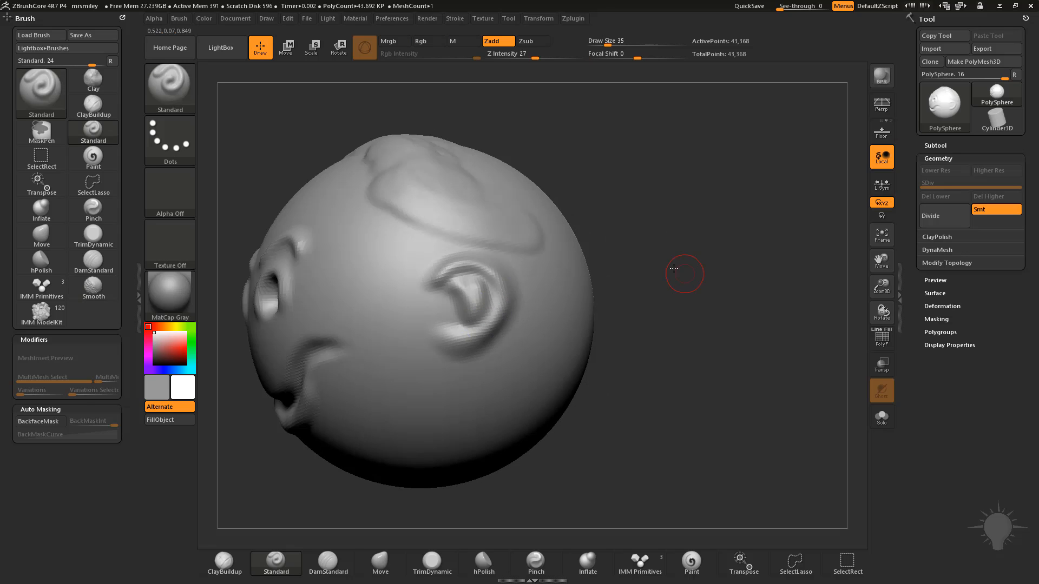
Build up and smooth the ear's rim and back from several angles so it stands out from the head.
{"action": "left_click_drag", "start_coordinate": [679, 273], "coordinate": [511, 291]}
{"action": "left_click_drag", "start_coordinate": [724, 180], "coordinate": [578, 227]}
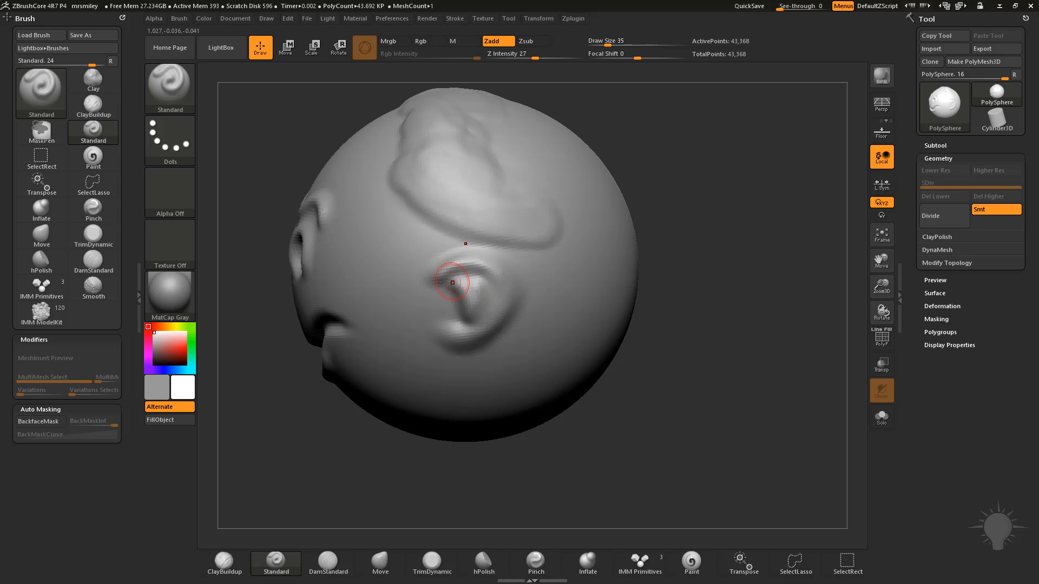
{"action": "left_click_drag", "start_coordinate": [536, 286], "coordinate": [626, 213]}
{"action": "mouse_move", "coordinate": [700, 263]}
{"action": "left_mouse_down"}
{"action": "mouse_move", "coordinate": [696, 292]}
{"action": "mouse_move", "coordinate": [421, 259]}
{"action": "mouse_move", "coordinate": [596, 222]}
{"action": "left_mouse_up"}
{"action": "mouse_move", "coordinate": [457, 327]}
{"action": "left_mouse_down"}
{"action": "mouse_move", "coordinate": [521, 319]}
{"action": "mouse_move", "coordinate": [479, 266]}
{"action": "left_mouse_up"}
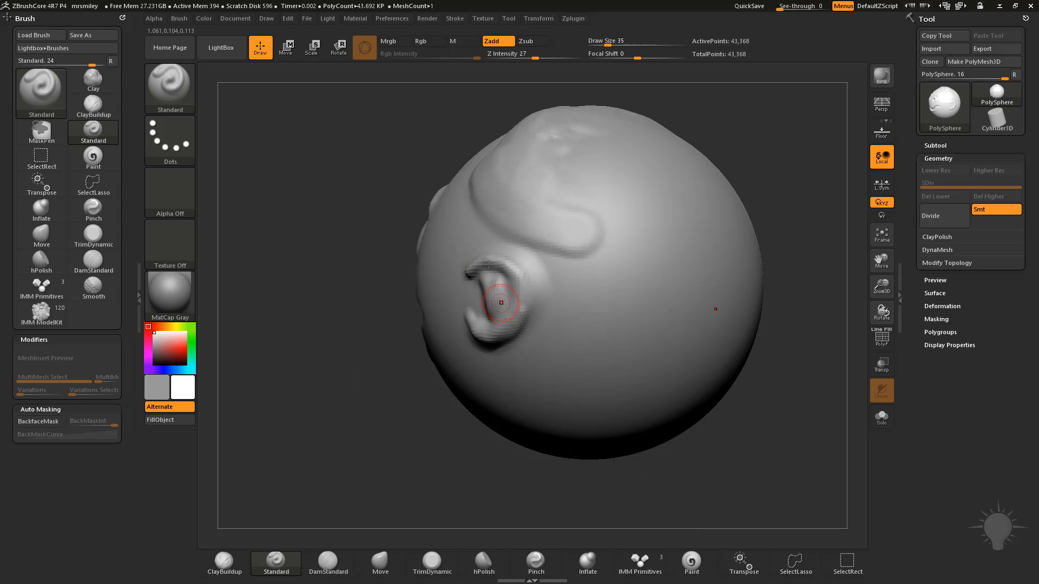
{"action": "mouse_move", "coordinate": [445, 385]}
{"action": "left_mouse_down"}
{"action": "mouse_move", "coordinate": [580, 271]}
{"action": "mouse_move", "coordinate": [547, 302]}
{"action": "mouse_move", "coordinate": [582, 250]}
{"action": "mouse_move", "coordinate": [472, 274]}
{"action": "mouse_move", "coordinate": [499, 325]}
{"action": "mouse_move", "coordinate": [476, 335]}
{"action": "mouse_move", "coordinate": [501, 323]}
{"action": "mouse_move", "coordinate": [459, 300]}
{"action": "left_mouse_up"}
{"action": "key", "text": "shift"}
{"action": "left_click_drag", "start_coordinate": [649, 284], "coordinate": [640, 272]}
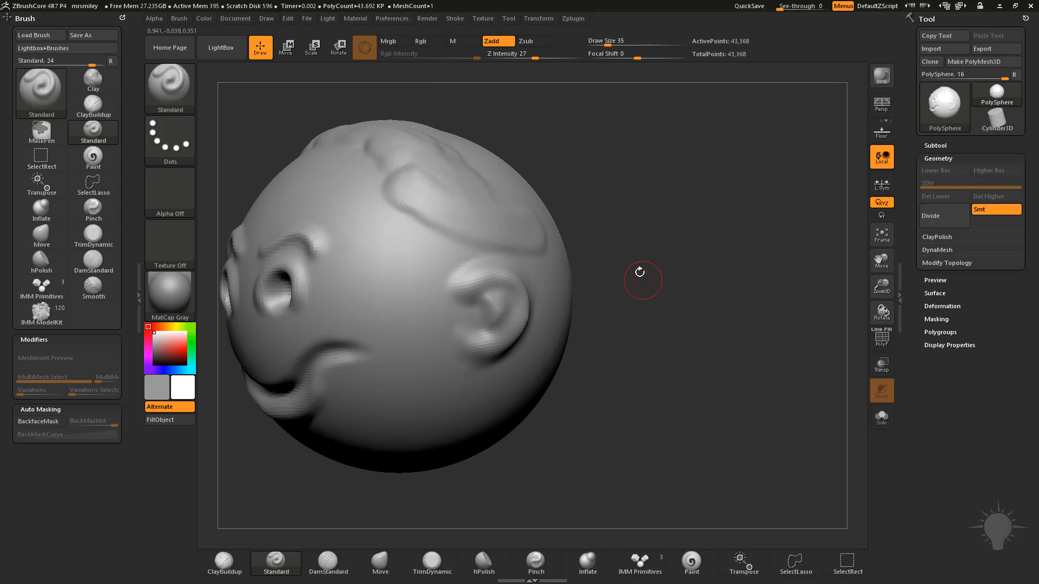
Switch to the Clay brush and build up the ear's upper front rim and the back of the ear at draw size 35.
{"action": "key", "text": "ctrl"}
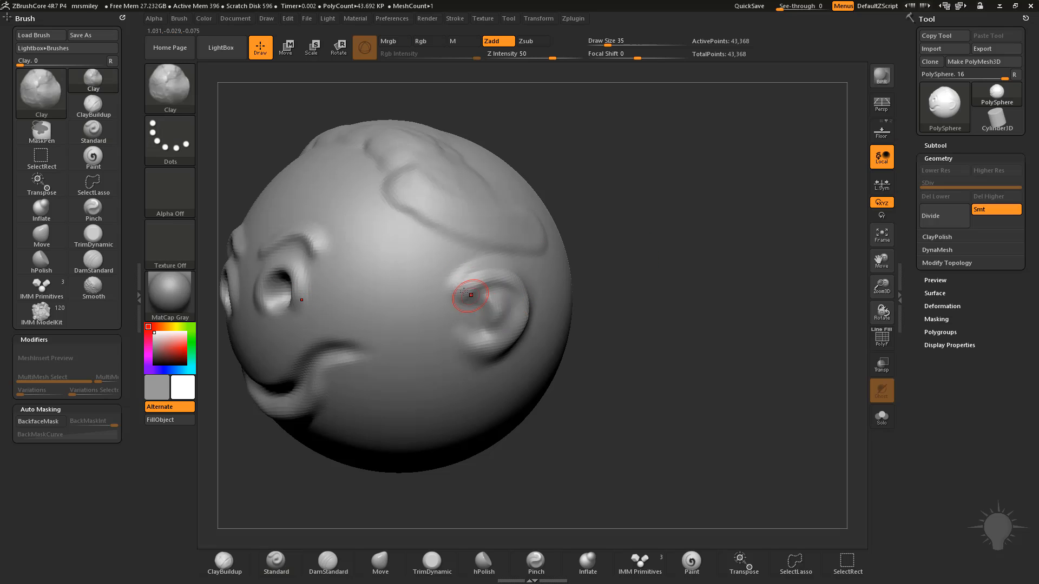
{"action": "mouse_move", "coordinate": [620, 287]}
{"action": "left_mouse_down", "text": "alt"}
{"action": "mouse_move", "coordinate": [608, 269]}
{"action": "mouse_move", "coordinate": [587, 268]}
{"action": "left_mouse_up", "text": "alt"}
{"action": "mouse_move", "coordinate": [449, 267]}
{"action": "left_mouse_down"}
{"action": "mouse_move", "coordinate": [490, 292]}
{"action": "mouse_move", "coordinate": [456, 234]}
{"action": "mouse_move", "coordinate": [417, 255]}
{"action": "mouse_move", "coordinate": [476, 236]}
{"action": "mouse_move", "coordinate": [447, 250]}
{"action": "mouse_move", "coordinate": [457, 241]}
{"action": "left_mouse_up"}
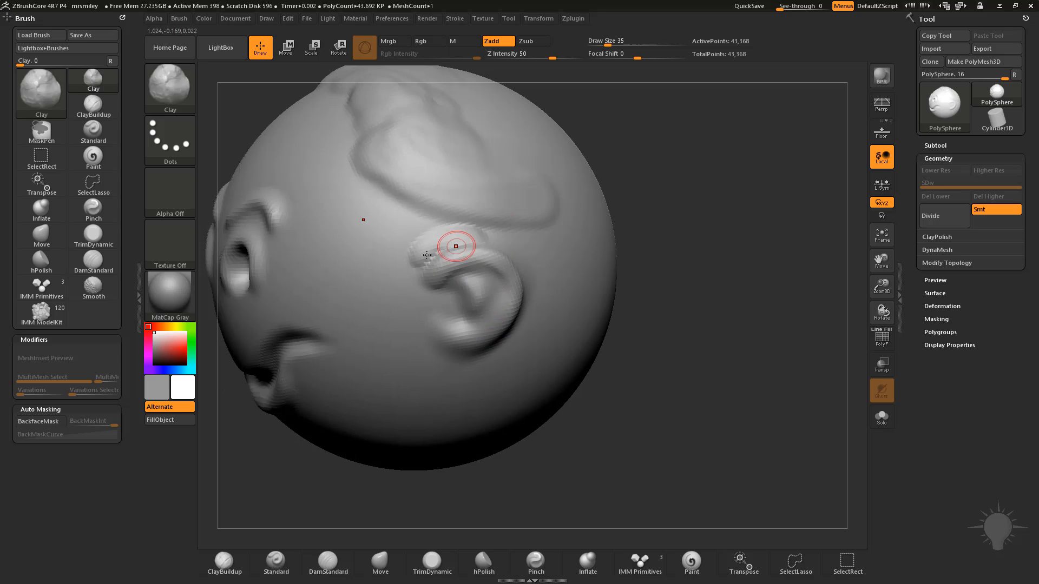
{"action": "mouse_move", "coordinate": [702, 227]}
{"action": "left_mouse_down"}
{"action": "mouse_move", "coordinate": [506, 276]}
{"action": "mouse_move", "coordinate": [520, 278]}
{"action": "left_mouse_up"}
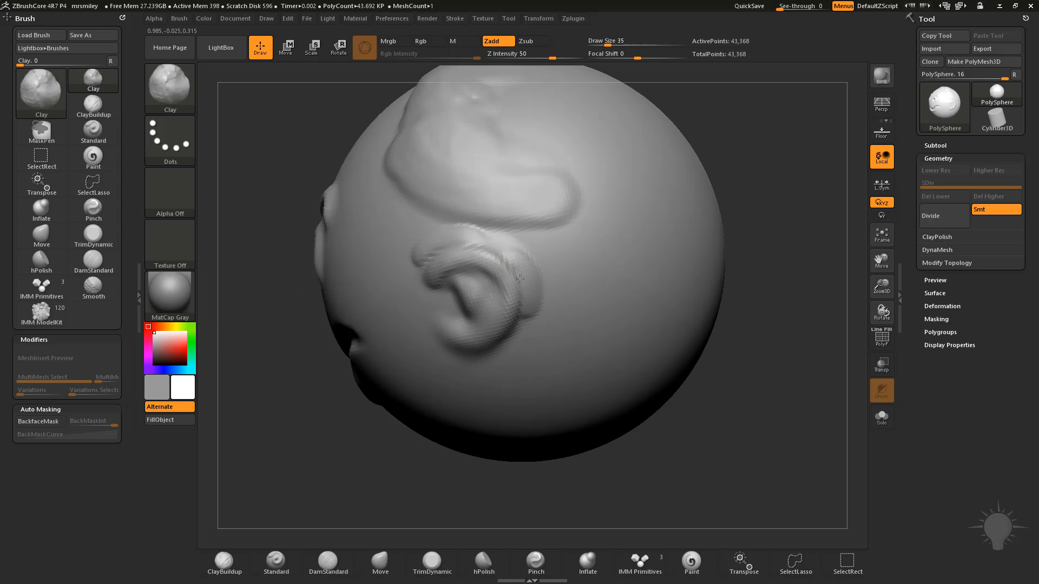
{"action": "mouse_move", "coordinate": [747, 268]}
{"action": "left_mouse_down"}
{"action": "mouse_move", "coordinate": [754, 225]}
{"action": "mouse_move", "coordinate": [468, 266]}
{"action": "mouse_move", "coordinate": [466, 297]}
{"action": "mouse_move", "coordinate": [444, 299]}
{"action": "mouse_move", "coordinate": [453, 284]}
{"action": "mouse_move", "coordinate": [443, 294]}
{"action": "left_mouse_up"}
{"action": "mouse_move", "coordinate": [617, 219]}
{"action": "left_mouse_down"}
{"action": "mouse_move", "coordinate": [677, 229]}
{"action": "mouse_move", "coordinate": [644, 233]}
{"action": "left_mouse_up"}
Fill out the ear's inner fold with the Clay brush, using draw size 44 and 31 for the finer areas.
{"action": "key", "text": "s"}
{"action": "left_click_drag", "start_coordinate": [463, 279], "coordinate": [466, 279]}
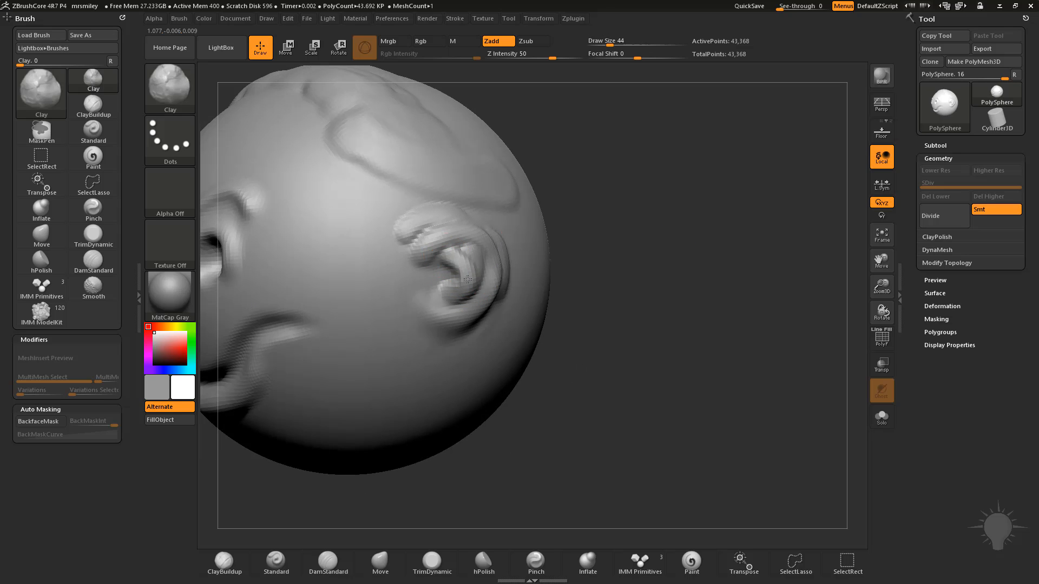
{"action": "left_click_drag", "start_coordinate": [588, 237], "coordinate": [555, 244]}
{"action": "left_click_drag", "start_coordinate": [419, 282], "coordinate": [436, 288]}
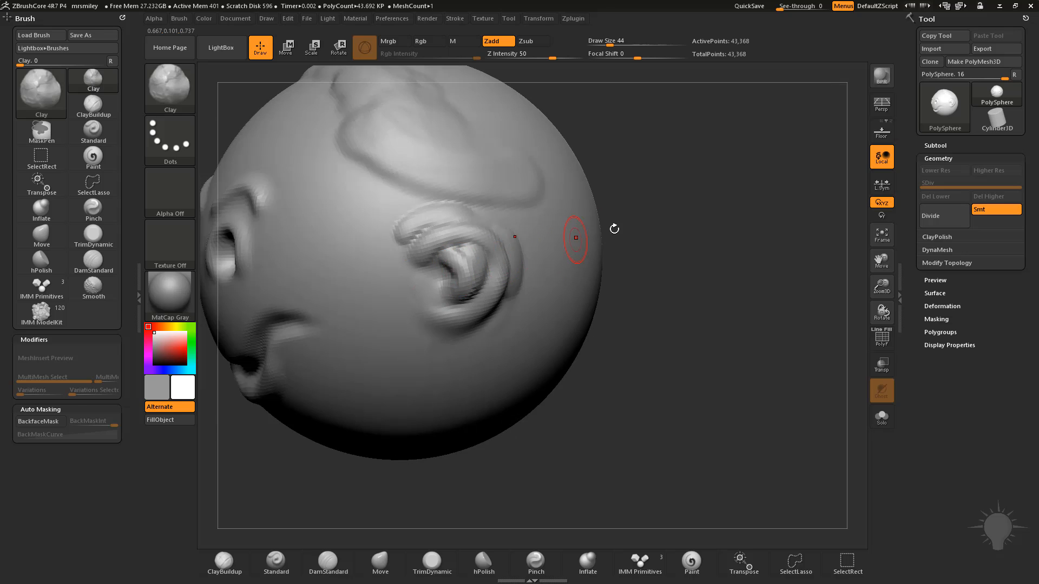
{"action": "left_click_drag", "start_coordinate": [612, 227], "coordinate": [663, 230]}
{"action": "key", "text": "bracketleft"}
{"action": "left_click_drag", "start_coordinate": [433, 250], "coordinate": [446, 255]}
{"action": "left_click_drag", "start_coordinate": [682, 237], "coordinate": [631, 244]}
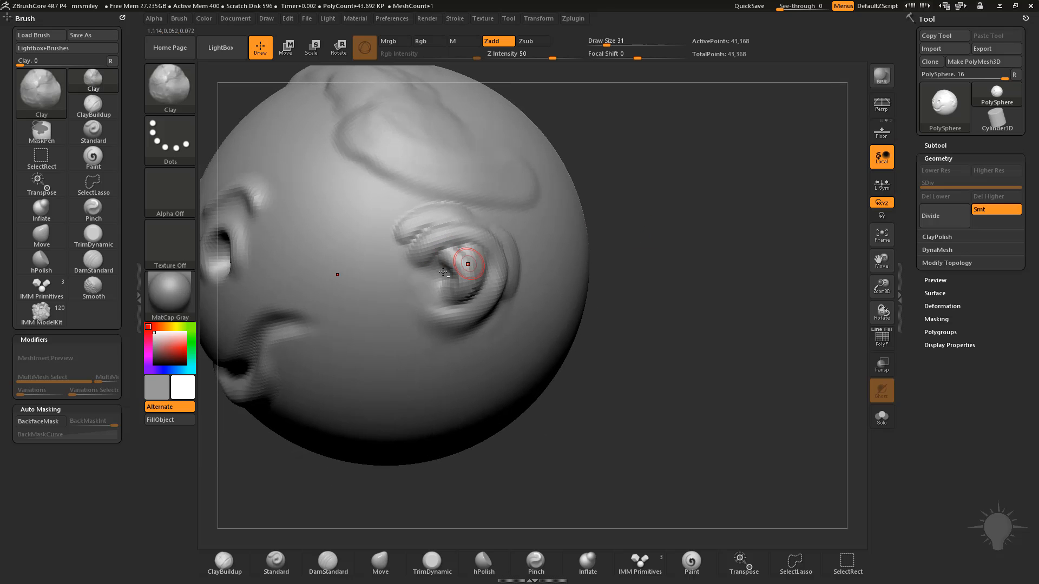
Switch to the Standard brush at draw size 27 and define the small front flap and the groove beneath the ear's upper rim.
{"action": "key", "text": "b"}
{"action": "key", "text": "s"}
{"action": "key", "text": "t"}
{"action": "key", "text": "bracketleft"}
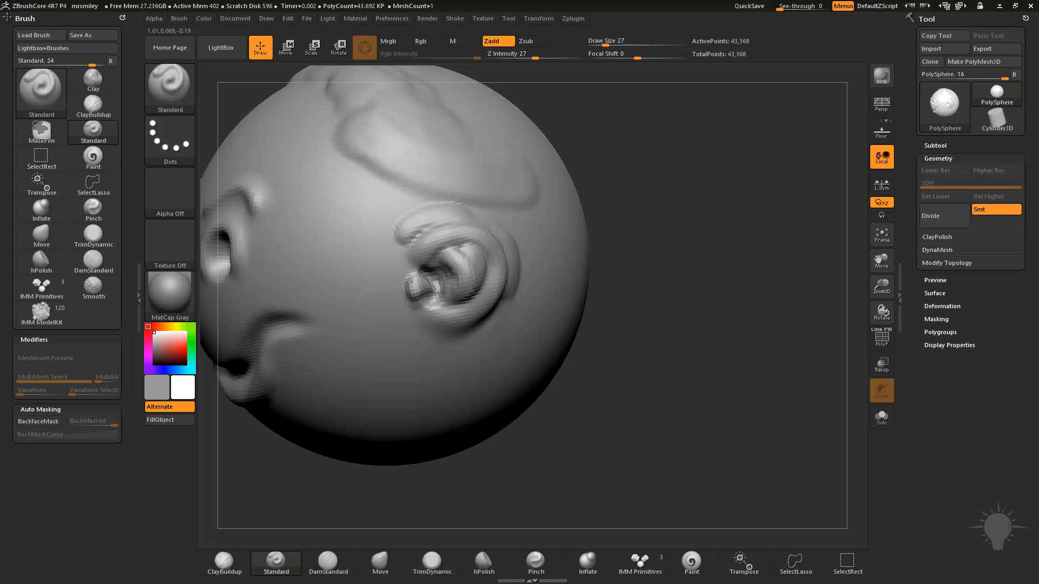
{"action": "left_click_drag", "start_coordinate": [685, 229], "coordinate": [396, 269]}
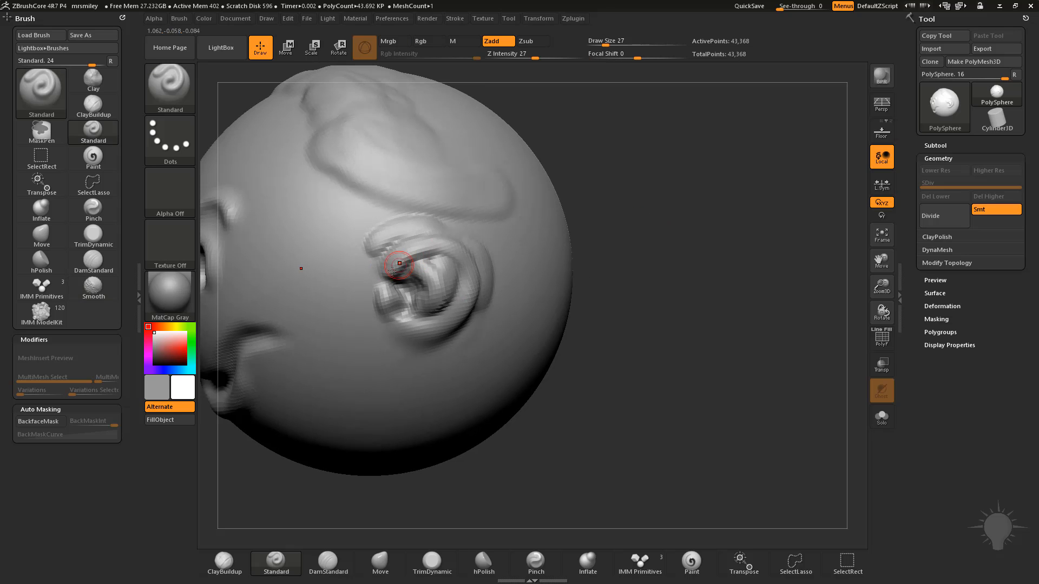
{"action": "left_click_drag", "start_coordinate": [628, 242], "coordinate": [566, 199]}
Smooth the ear's upper front rim into the head and refine the folds inside the ear.
{"action": "key", "text": "shift"}
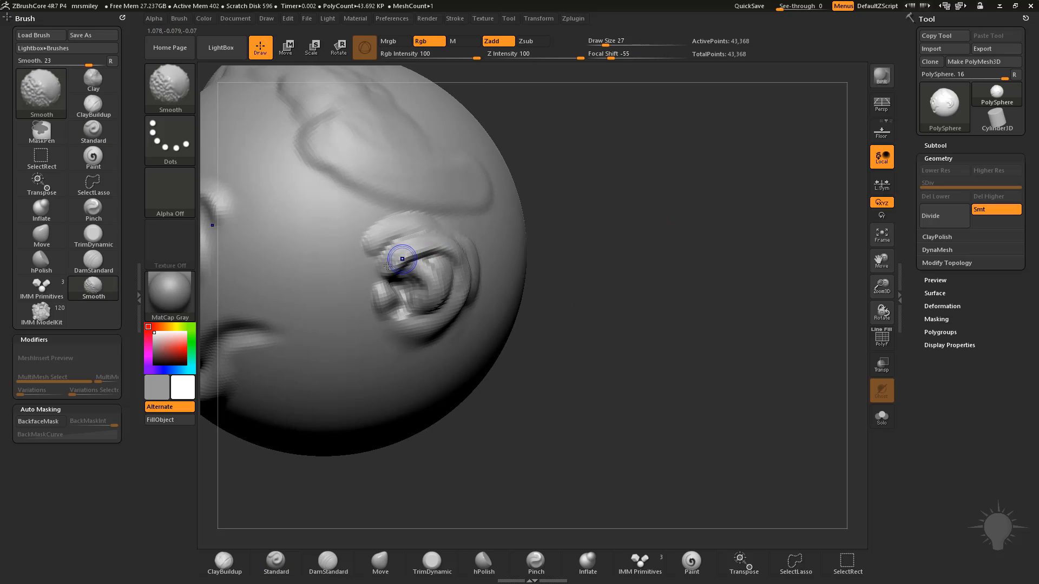
{"action": "left_click_drag", "start_coordinate": [382, 265], "coordinate": [486, 261]}
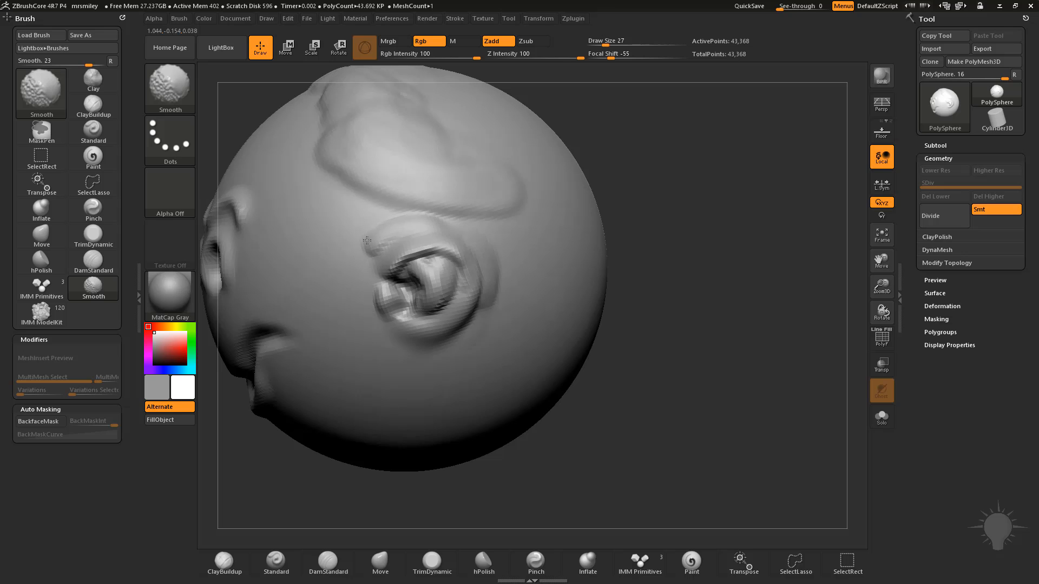
{"action": "mouse_move", "coordinate": [628, 222]}
{"action": "left_mouse_down"}
{"action": "mouse_move", "coordinate": [677, 204]}
{"action": "mouse_move", "coordinate": [676, 227]}
{"action": "mouse_move", "coordinate": [577, 202]}
{"action": "mouse_move", "coordinate": [580, 232]}
{"action": "mouse_move", "coordinate": [485, 209]}
{"action": "left_mouse_up"}
{"action": "left_click_drag", "start_coordinate": [663, 170], "coordinate": [516, 227]}
{"action": "left_click_drag", "start_coordinate": [430, 265], "coordinate": [442, 273]}
Try raising a ridge in front of the ear with the Standard brush at draw size 27, and undo the strokes.
{"action": "mouse_move", "coordinate": [659, 121]}
{"action": "left_mouse_down"}
{"action": "mouse_move", "coordinate": [647, 167]}
{"action": "mouse_move", "coordinate": [328, 272]}
{"action": "left_mouse_up"}
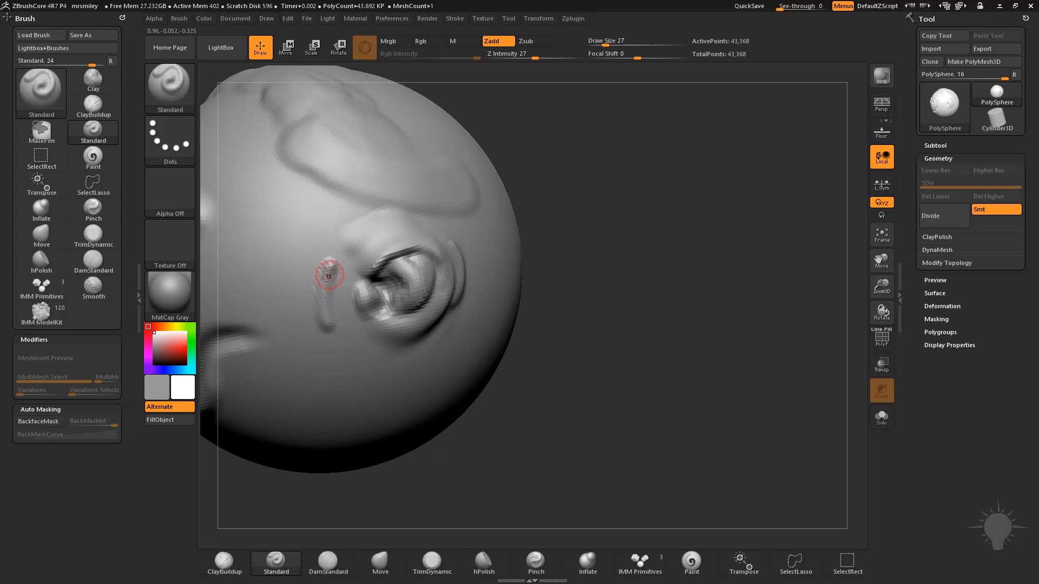
{"action": "left_click_drag", "start_coordinate": [603, 234], "coordinate": [406, 247]}
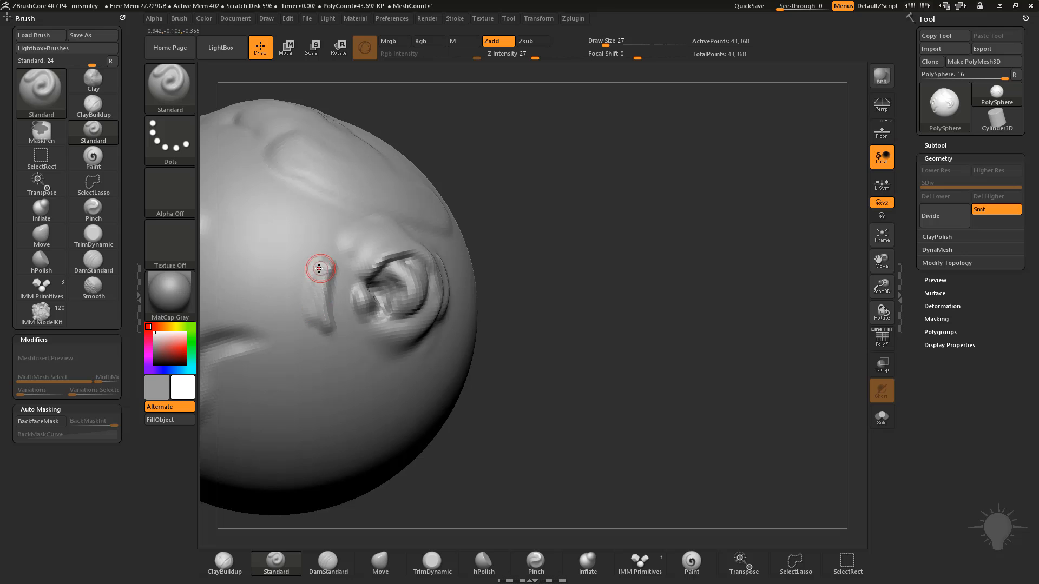
{"action": "left_click_drag", "start_coordinate": [521, 228], "coordinate": [338, 292]}
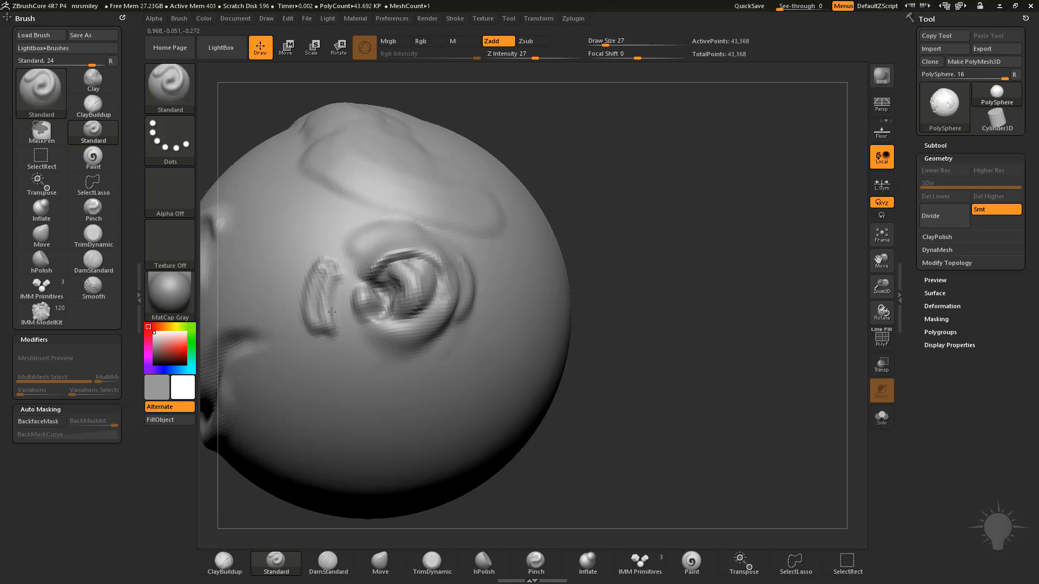
{"action": "key", "text": "ctrl+z"}
{"action": "key", "text": "ctrl+z"}
{"action": "key", "text": "ctrl+z"}
{"action": "key", "text": "ctrl+z"}
{"action": "key", "text": "ctrl+z"}
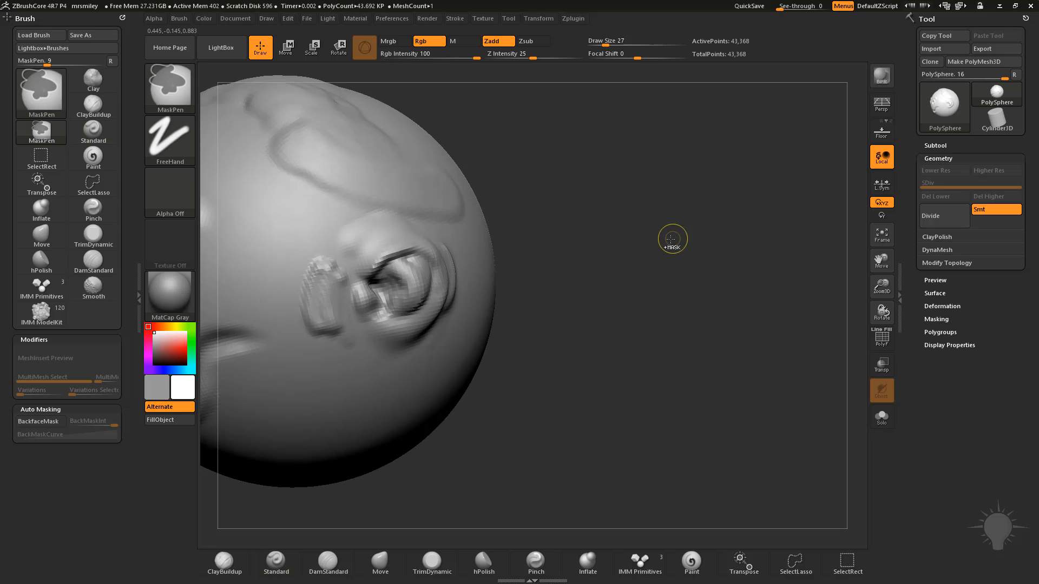
{"action": "key", "text": "ctrl+z"}
{"action": "key", "text": "ctrl+z"}
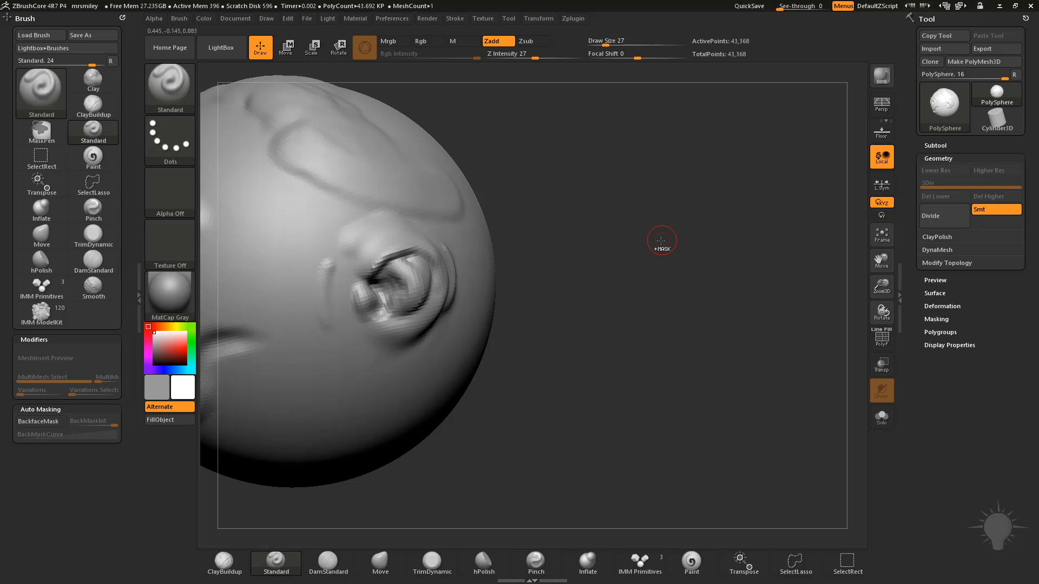
Try the same ridge in front of the ear with the Clay brush at draw size 41, and undo the strokes.
{"action": "key", "text": "b"}
{"action": "key", "text": "c"}
{"action": "key", "text": "l"}
{"action": "key", "text": "ctrl+z"}
{"action": "left_click_drag", "start_coordinate": [339, 280], "coordinate": [346, 308]}
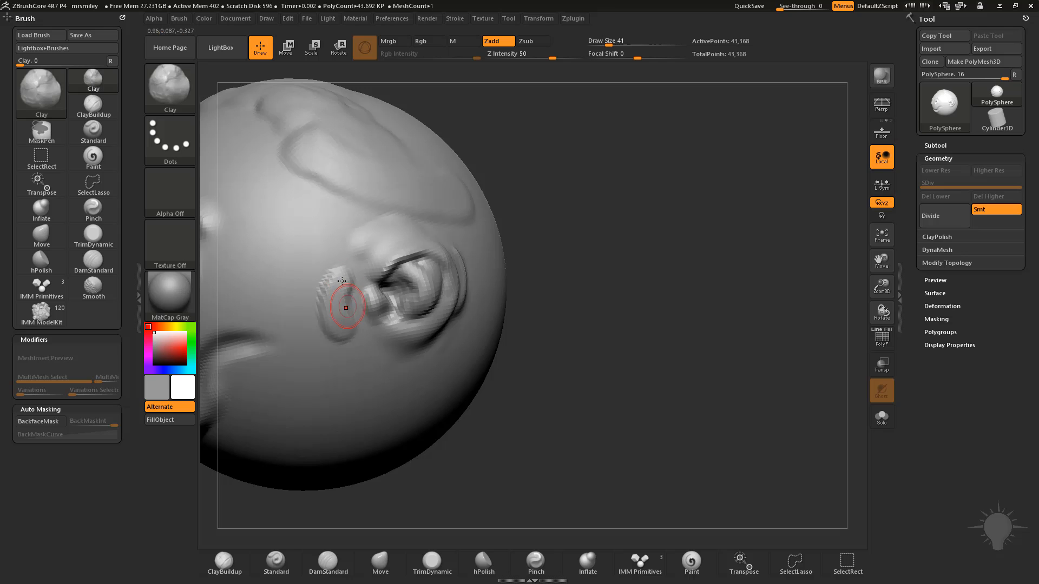
{"action": "mouse_move", "coordinate": [308, 280]}
{"action": "left_mouse_down"}
{"action": "mouse_move", "coordinate": [302, 295]}
{"action": "mouse_move", "coordinate": [317, 280]}
{"action": "mouse_move", "coordinate": [318, 319]}
{"action": "left_mouse_up"}
{"action": "left_click_drag", "start_coordinate": [340, 282], "coordinate": [342, 325]}
{"action": "mouse_move", "coordinate": [573, 252]}
{"action": "left_mouse_down"}
{"action": "mouse_move", "coordinate": [593, 242]}
{"action": "mouse_move", "coordinate": [587, 248]}
{"action": "mouse_move", "coordinate": [576, 233]}
{"action": "left_mouse_up"}
{"action": "key", "text": "ctrl"}
{"action": "key", "text": "ctrl+z"}
{"action": "key", "text": "ctrl+z"}
{"action": "key", "text": "ctrl+z"}
{"action": "key", "text": "ctrl+z"}
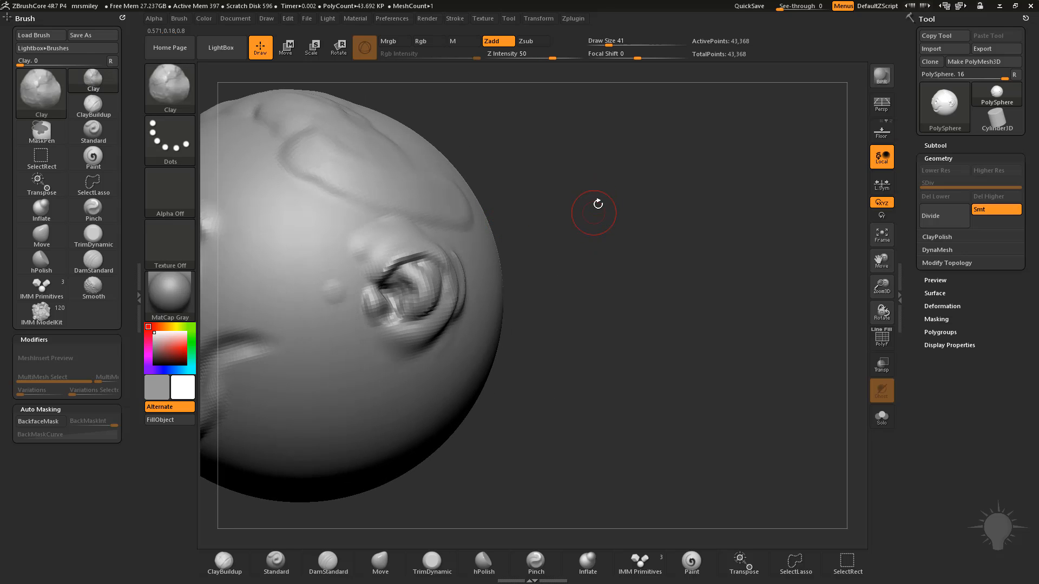
{"action": "key", "text": "ctrl+z"}
{"action": "key", "text": "ctrl+z"}
Switch to the Standard brush, carve the groove beneath the ear's upper rim and smooth the rim above it.
{"action": "key", "text": "b"}
{"action": "key", "text": "s"}
{"action": "key", "text": "t"}
{"action": "mouse_move", "coordinate": [395, 266]}
{"action": "left_mouse_down", "text": "alt"}
{"action": "mouse_move", "coordinate": [371, 274]}
{"action": "mouse_move", "coordinate": [406, 255]}
{"action": "left_mouse_up", "text": "alt"}
{"action": "left_click_drag", "start_coordinate": [596, 201], "coordinate": [498, 232]}
{"action": "key", "text": "shift"}
{"action": "left_click_drag", "start_coordinate": [391, 238], "coordinate": [408, 253], "text": "shift"}
Carve deeper hollows inside the ear with the Standard brush at draw size 31 and smooth the rim around them.
{"action": "mouse_move", "coordinate": [363, 278]}
{"action": "left_mouse_down", "text": "alt"}
{"action": "mouse_move", "coordinate": [425, 269]}
{"action": "mouse_move", "coordinate": [448, 282]}
{"action": "left_mouse_up", "text": "alt"}
{"action": "left_click_drag", "start_coordinate": [667, 301], "coordinate": [601, 298]}
{"action": "mouse_move", "coordinate": [409, 255]}
{"action": "left_mouse_down", "text": "alt"}
{"action": "mouse_move", "coordinate": [449, 292]}
{"action": "mouse_move", "coordinate": [437, 308]}
{"action": "left_mouse_up", "text": "alt"}
{"action": "left_click_drag", "start_coordinate": [310, 395], "coordinate": [422, 390]}
{"action": "left_click_drag", "start_coordinate": [420, 255], "coordinate": [358, 275], "text": "shift"}
{"action": "mouse_move", "coordinate": [521, 271]}
{"action": "left_mouse_down"}
{"action": "mouse_move", "coordinate": [440, 254]}
{"action": "mouse_move", "coordinate": [451, 309]}
{"action": "left_mouse_up"}
{"action": "key", "text": "shift"}
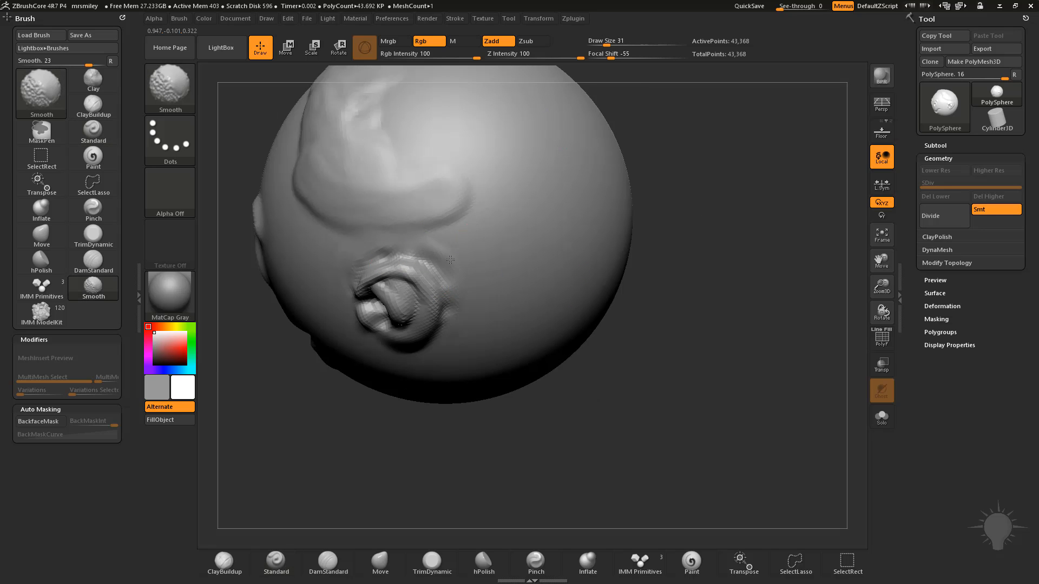
Carve the ear's lower front edge, then switch to the Clay brush and build up the rim and inner folds at draw size 31.
{"action": "mouse_move", "coordinate": [606, 284]}
{"action": "left_mouse_down"}
{"action": "mouse_move", "coordinate": [735, 225]}
{"action": "mouse_move", "coordinate": [582, 260]}
{"action": "mouse_move", "coordinate": [600, 281]}
{"action": "left_mouse_up"}
{"action": "left_click_drag", "start_coordinate": [394, 321], "coordinate": [358, 340], "text": "alt"}
{"action": "left_click_drag", "start_coordinate": [533, 309], "coordinate": [385, 285]}
{"action": "mouse_move", "coordinate": [606, 271]}
{"action": "left_mouse_down"}
{"action": "mouse_move", "coordinate": [691, 250]}
{"action": "mouse_move", "coordinate": [617, 250]}
{"action": "left_mouse_up"}
{"action": "key", "text": "b"}
{"action": "key", "text": "c"}
{"action": "key", "text": "l"}
{"action": "mouse_move", "coordinate": [438, 267]}
{"action": "left_mouse_down"}
{"action": "mouse_move", "coordinate": [386, 270]}
{"action": "mouse_move", "coordinate": [391, 260]}
{"action": "left_mouse_up"}
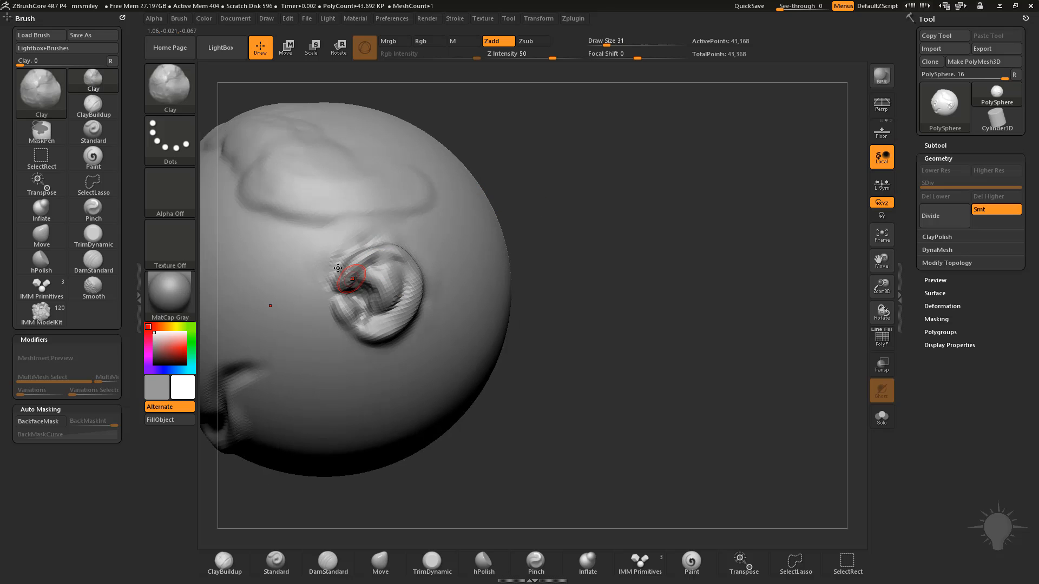
{"action": "mouse_move", "coordinate": [532, 224]}
{"action": "left_mouse_down"}
{"action": "mouse_move", "coordinate": [575, 206]}
{"action": "mouse_move", "coordinate": [659, 225]}
{"action": "mouse_move", "coordinate": [376, 299]}
{"action": "mouse_move", "coordinate": [392, 297]}
{"action": "left_mouse_up"}
Set the draw size to 37 and deepen the hollow in the centre of the ear.
{"action": "key", "text": "s"}
{"action": "right_click_drag", "start_coordinate": [476, 250], "coordinate": [489, 244]}
{"action": "key", "text": "s"}
{"action": "left_click", "coordinate": [390, 295]}
{"action": "mouse_move", "coordinate": [405, 294]}
{"action": "left_mouse_down", "text": "alt"}
{"action": "mouse_move", "coordinate": [378, 300]}
{"action": "mouse_move", "coordinate": [420, 298]}
{"action": "mouse_move", "coordinate": [374, 294]}
{"action": "mouse_move", "coordinate": [426, 301]}
{"action": "mouse_move", "coordinate": [383, 279]}
{"action": "mouse_move", "coordinate": [381, 309]}
{"action": "mouse_move", "coordinate": [422, 310]}
{"action": "left_mouse_up", "text": "alt"}
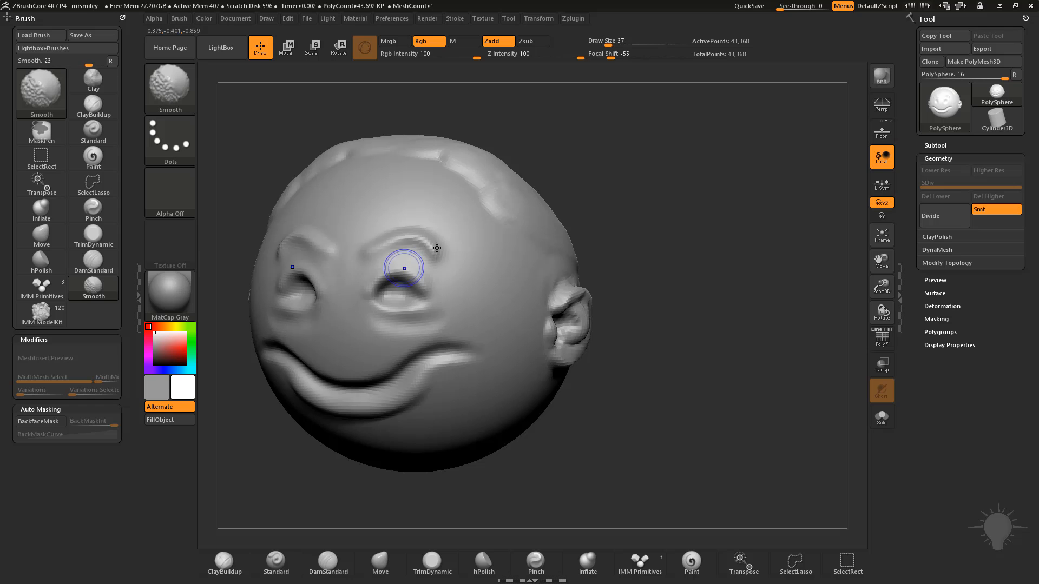
Switch to the Clay brush and build up the lower eyelids at draw size 37.
{"action": "key", "text": "b"}
{"action": "key", "text": "c"}
{"action": "key", "text": "l"}
{"action": "left_click_drag", "start_coordinate": [395, 319], "coordinate": [410, 319]}
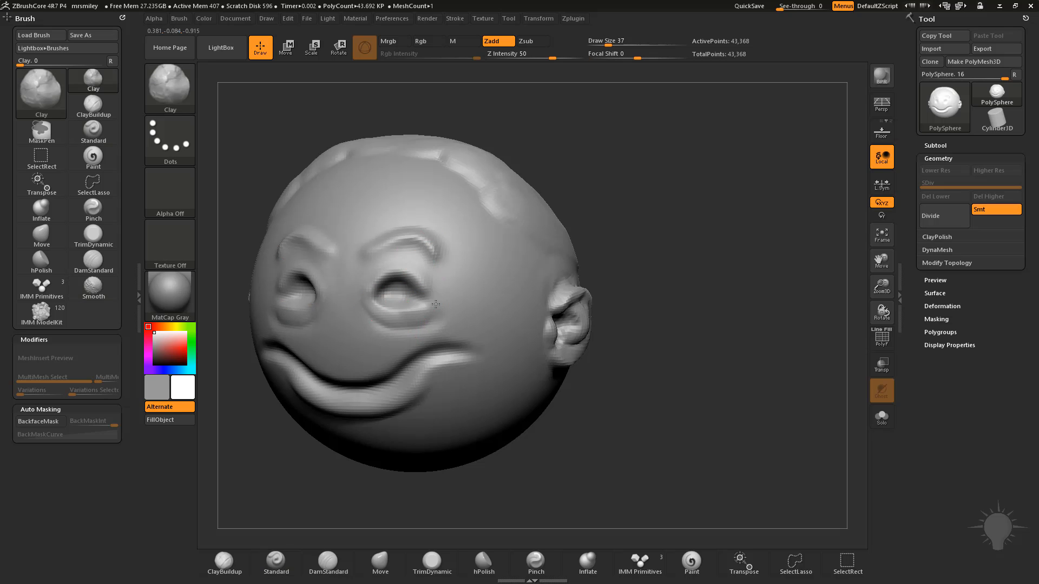
Switch to the Standard brush and shape ridges across the tops of the eyes.
{"action": "key", "text": "b"}
{"action": "key", "text": "s"}
{"action": "key", "text": "t"}
{"action": "mouse_move", "coordinate": [354, 275]}
{"action": "left_mouse_down"}
{"action": "mouse_move", "coordinate": [356, 319]}
{"action": "mouse_move", "coordinate": [425, 265]}
{"action": "mouse_move", "coordinate": [436, 278]}
{"action": "mouse_move", "coordinate": [379, 271]}
{"action": "mouse_move", "coordinate": [442, 278]}
{"action": "left_mouse_up"}
Switch to the Clay brush and build up the areas around the eyes and brows at draw size 41.
{"action": "key", "text": "b"}
{"action": "key", "text": "c"}
{"action": "key", "text": "l"}
{"action": "mouse_move", "coordinate": [620, 177]}
{"action": "left_mouse_down"}
{"action": "mouse_move", "coordinate": [389, 277]}
{"action": "mouse_move", "coordinate": [367, 266]}
{"action": "mouse_move", "coordinate": [443, 294]}
{"action": "left_mouse_up"}
{"action": "left_click_drag", "start_coordinate": [661, 231], "coordinate": [757, 206]}
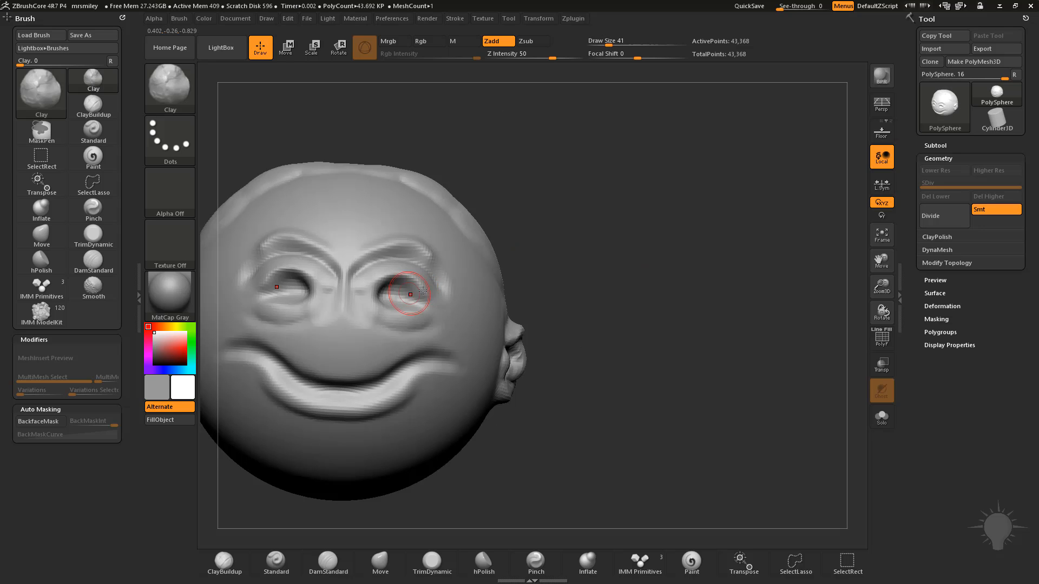
Build up the bridge and length of the nose between the eyes at draw size 41.
{"action": "left_click_drag", "start_coordinate": [354, 279], "coordinate": [351, 304]}
{"action": "mouse_move", "coordinate": [512, 260]}
{"action": "left_mouse_down"}
{"action": "mouse_move", "coordinate": [462, 290]}
{"action": "mouse_move", "coordinate": [495, 233]}
{"action": "left_mouse_up"}
{"action": "left_click_drag", "start_coordinate": [345, 278], "coordinate": [350, 334]}
{"action": "mouse_move", "coordinate": [514, 262]}
{"action": "left_mouse_down"}
{"action": "mouse_move", "coordinate": [372, 313]}
{"action": "mouse_move", "coordinate": [349, 309]}
{"action": "mouse_move", "coordinate": [362, 341]}
{"action": "left_mouse_up"}
Sculpt the nose tip and nostrils with the Standard brush at draw size 27 and smooth them.
{"action": "key", "text": "s"}
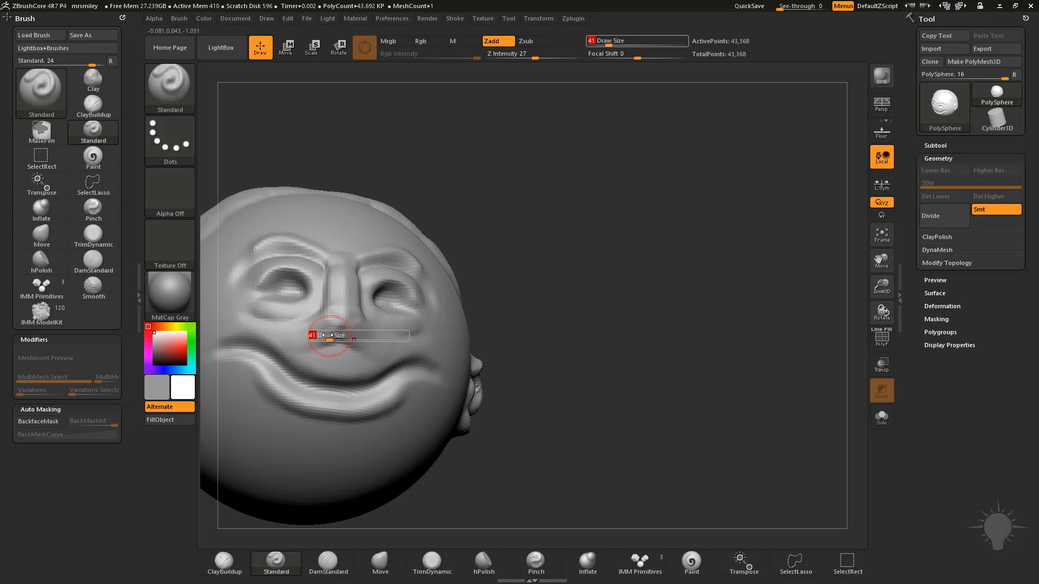
{"action": "left_click_drag", "start_coordinate": [332, 334], "coordinate": [325, 333]}
{"action": "left_click_drag", "start_coordinate": [325, 328], "coordinate": [312, 337]}
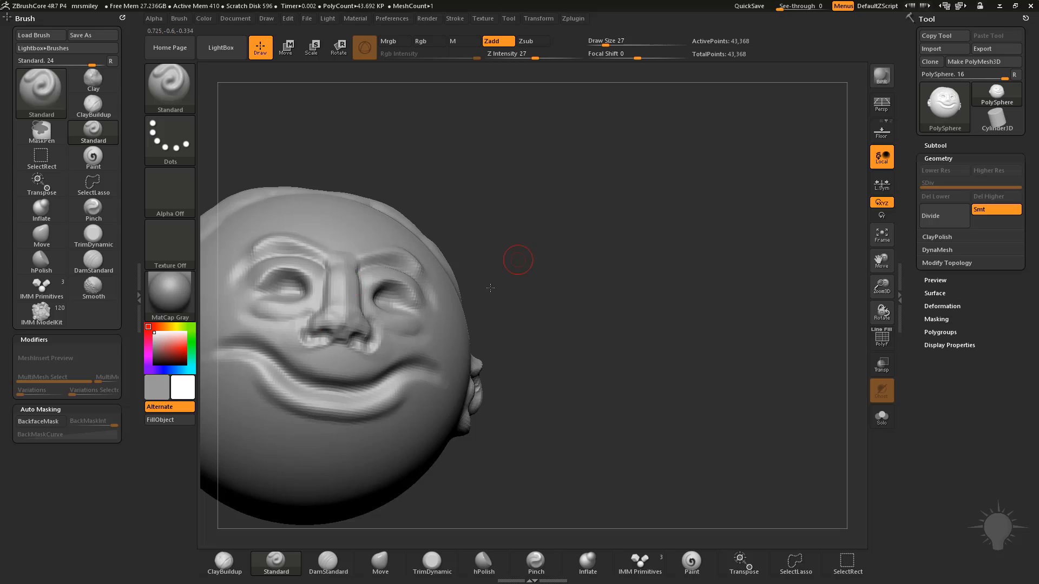
{"action": "left_click_drag", "start_coordinate": [518, 261], "coordinate": [462, 292]}
{"action": "left_click_drag", "start_coordinate": [371, 350], "coordinate": [379, 343], "text": "shift"}
{"action": "left_click_drag", "start_coordinate": [325, 318], "coordinate": [373, 339], "text": "shift"}
Refine the nose and surrounding face, alternating between the Clay and Standard brushes.
{"action": "left_click_drag", "start_coordinate": [606, 271], "coordinate": [687, 260]}
{"action": "key", "text": "b"}
{"action": "key", "text": "c"}
{"action": "key", "text": "l"}
{"action": "left_click_drag", "start_coordinate": [601, 265], "coordinate": [519, 292]}
{"action": "key", "text": "b"}
{"action": "key", "text": "s"}
{"action": "key", "text": "t"}
{"action": "left_click_drag", "start_coordinate": [627, 268], "coordinate": [568, 276]}
Switch to the Clay brush, fill out the cheeks at draw sizes 77 and 68, and smooth them.
{"action": "key", "text": "b"}
{"action": "key", "text": "c"}
{"action": "key", "text": "l"}
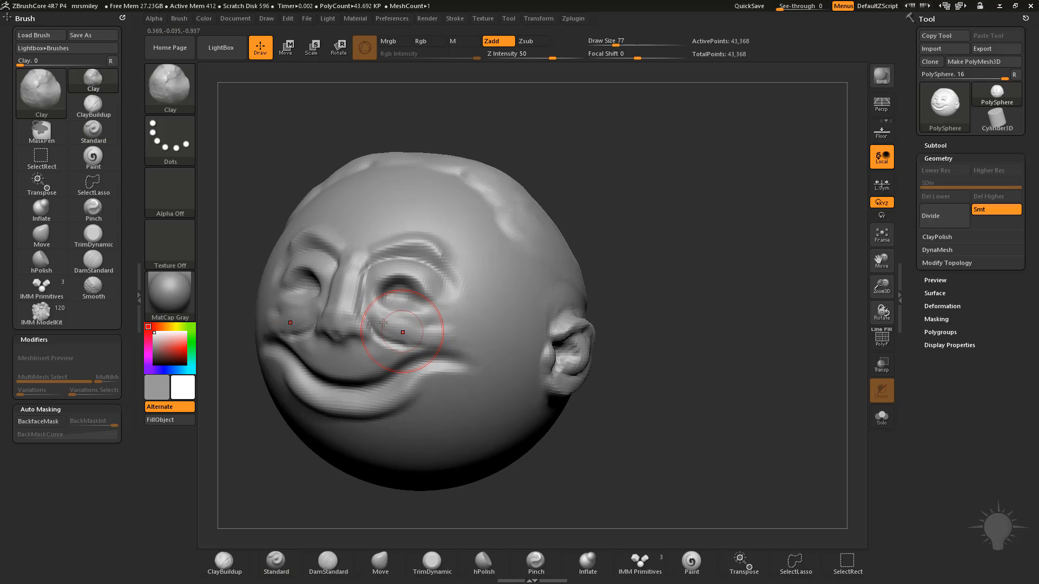
{"action": "left_click_drag", "start_coordinate": [680, 290], "coordinate": [719, 261]}
{"action": "left_click_drag", "start_coordinate": [544, 284], "coordinate": [429, 327]}
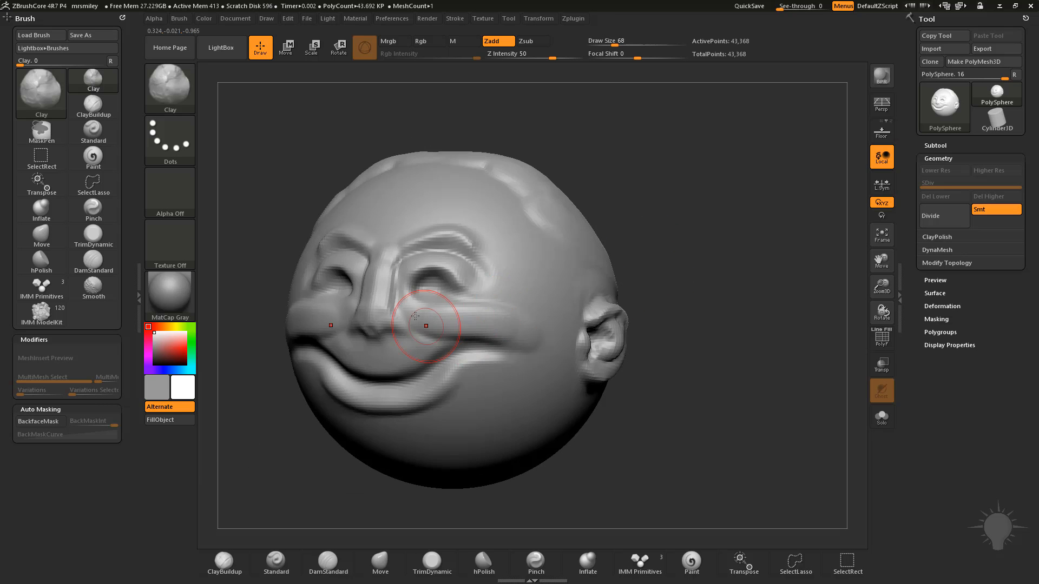
{"action": "left_click_drag", "start_coordinate": [654, 300], "coordinate": [514, 287], "text": "shift"}
Switch to the Standard brush, set the draw size to 31 and define the nostrils and nose wings.
{"action": "key", "text": "b"}
{"action": "key", "text": "s"}
{"action": "key", "text": "t"}
{"action": "key", "text": "s"}
{"action": "left_click_drag", "start_coordinate": [374, 334], "coordinate": [360, 337]}
{"action": "left_click_drag", "start_coordinate": [453, 288], "coordinate": [357, 328]}
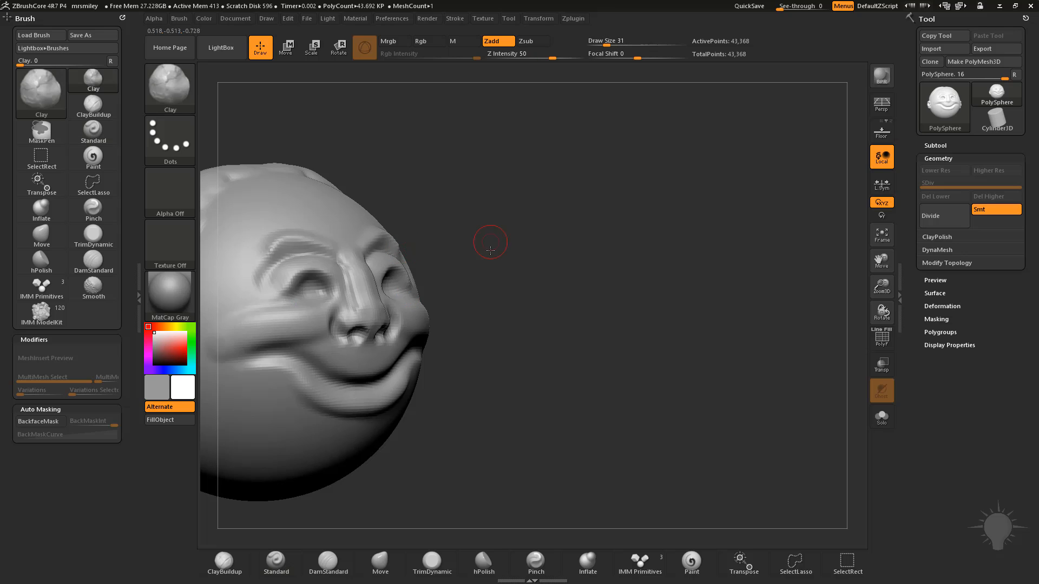
{"action": "left_click_drag", "start_coordinate": [491, 242], "coordinate": [354, 316]}
Switch to the Clay brush, build up the nostrils at draw size 35 and smooth the nose wings.
{"action": "key", "text": "b"}
{"action": "key", "text": "c"}
{"action": "key", "text": "l"}
{"action": "left_click_drag", "start_coordinate": [470, 284], "coordinate": [381, 330]}
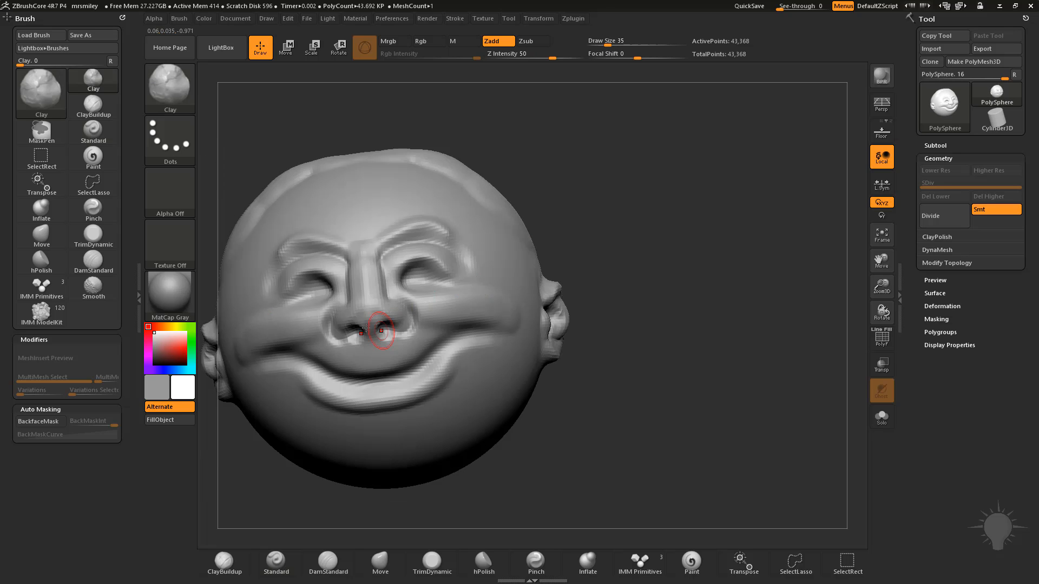
{"action": "left_click_drag", "start_coordinate": [478, 314], "coordinate": [334, 324]}
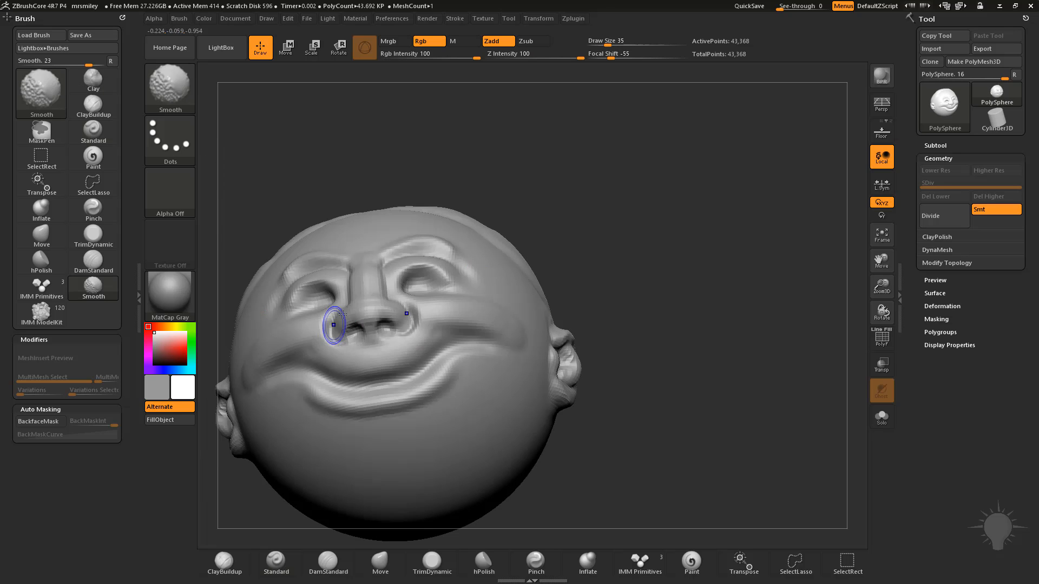
Smooth the cheeks and mouth corners, then refine the upper face with the Clay brush at draw size 49.
{"action": "left_click_drag", "start_coordinate": [633, 292], "coordinate": [547, 336]}
{"action": "left_click_drag", "start_coordinate": [650, 303], "coordinate": [650, 244], "text": "alt"}
{"action": "mouse_move", "coordinate": [597, 279]}
{"action": "left_mouse_down", "text": "shift"}
{"action": "mouse_move", "coordinate": [653, 291]}
{"action": "mouse_move", "coordinate": [631, 306]}
{"action": "mouse_move", "coordinate": [576, 308]}
{"action": "left_mouse_up", "text": "shift"}
{"action": "left_click_drag", "start_coordinate": [455, 372], "coordinate": [437, 360], "text": "shift"}
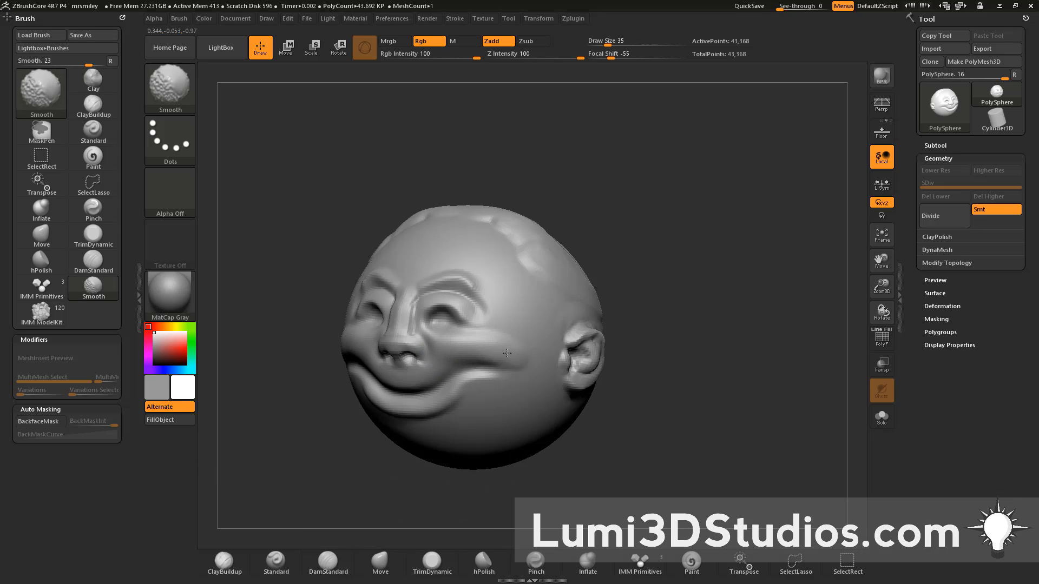
{"action": "left_click_drag", "start_coordinate": [726, 279], "coordinate": [716, 231], "text": "shift"}
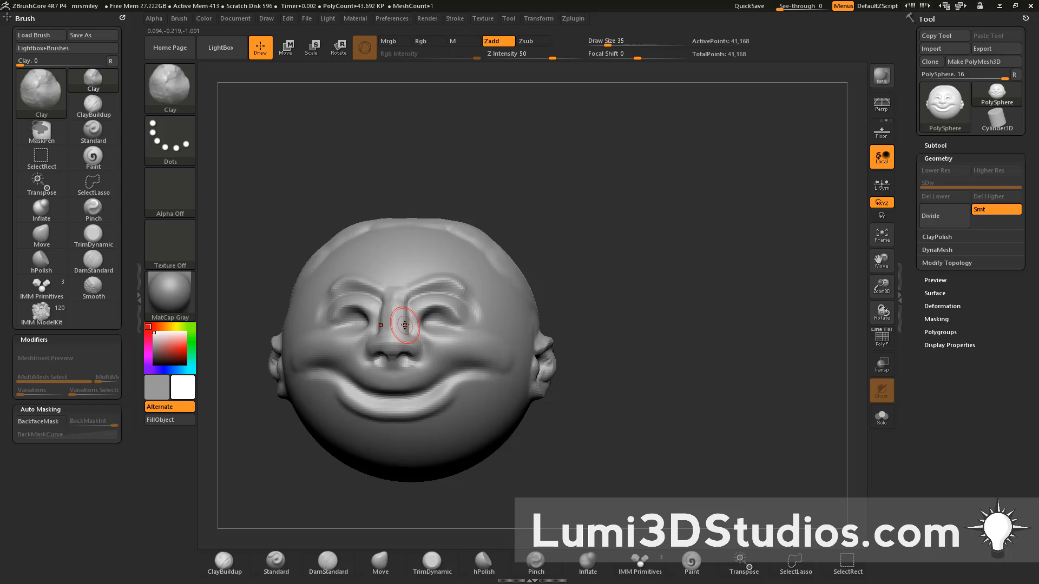
{"action": "left_click_drag", "start_coordinate": [586, 211], "coordinate": [357, 200]}
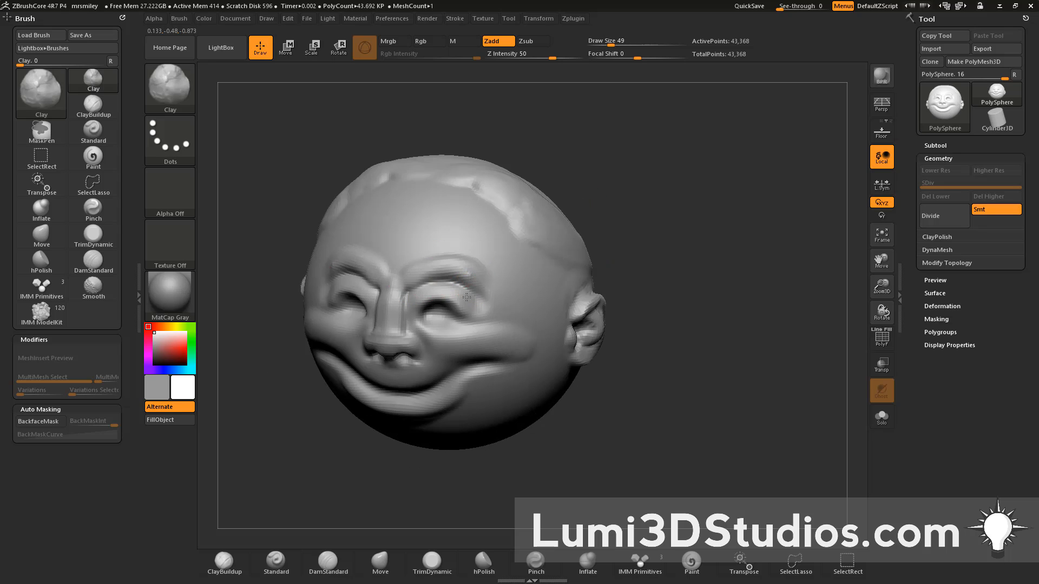